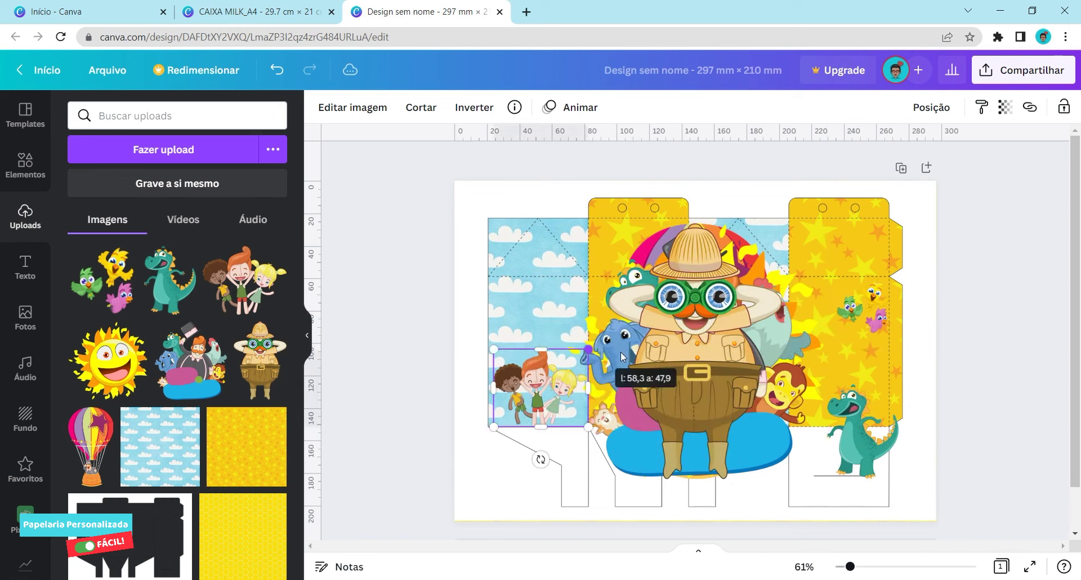
# - Position the character group image on the second box panel and give it a white outline effect
pyautogui.moveTo(737, 315); pyautogui.dragTo(645, 284)
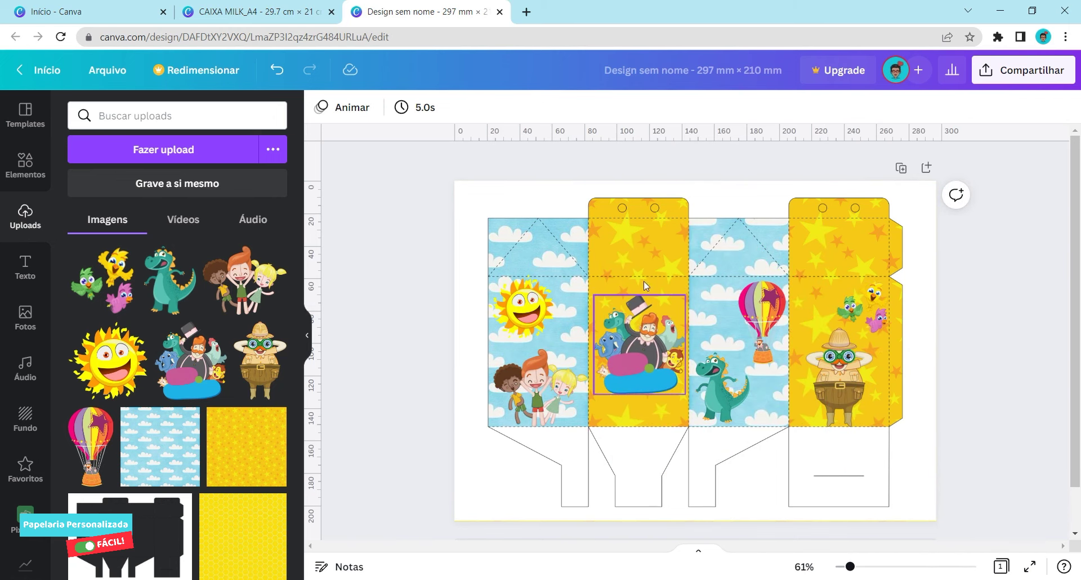
pyautogui.click(651, 350)
pyautogui.click(350, 106)
pyautogui.scroll(5, 600, 389)
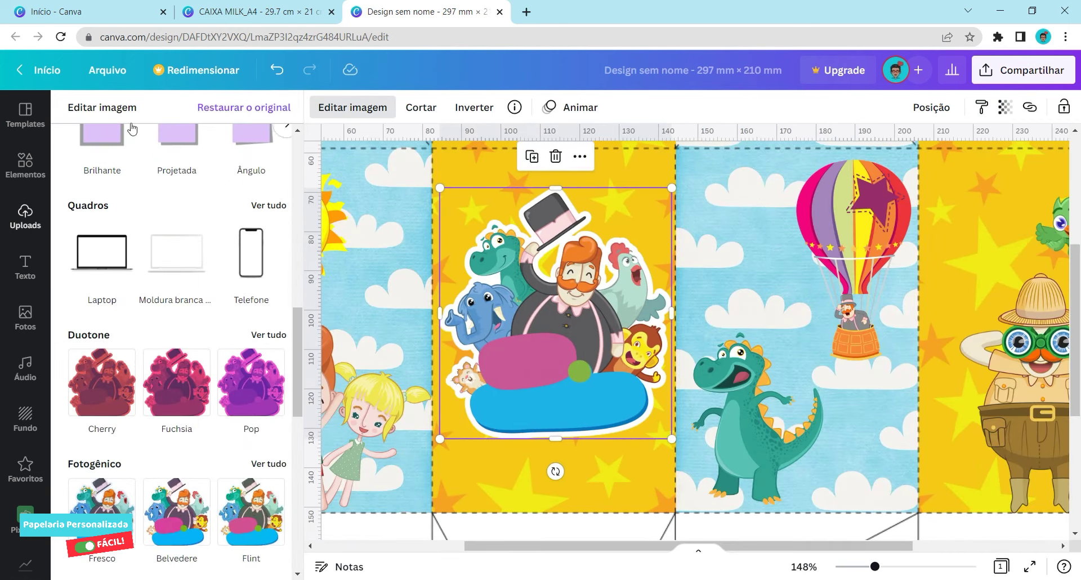
# - Add the words "Mundo" and "do" in white Fredoka One, scaled and tilted over the pink shape of the group image
pyautogui.click(25, 266)
pyautogui.click(162, 180)
pyautogui.doubleClick(750, 349)
pyautogui.write('Mundo')
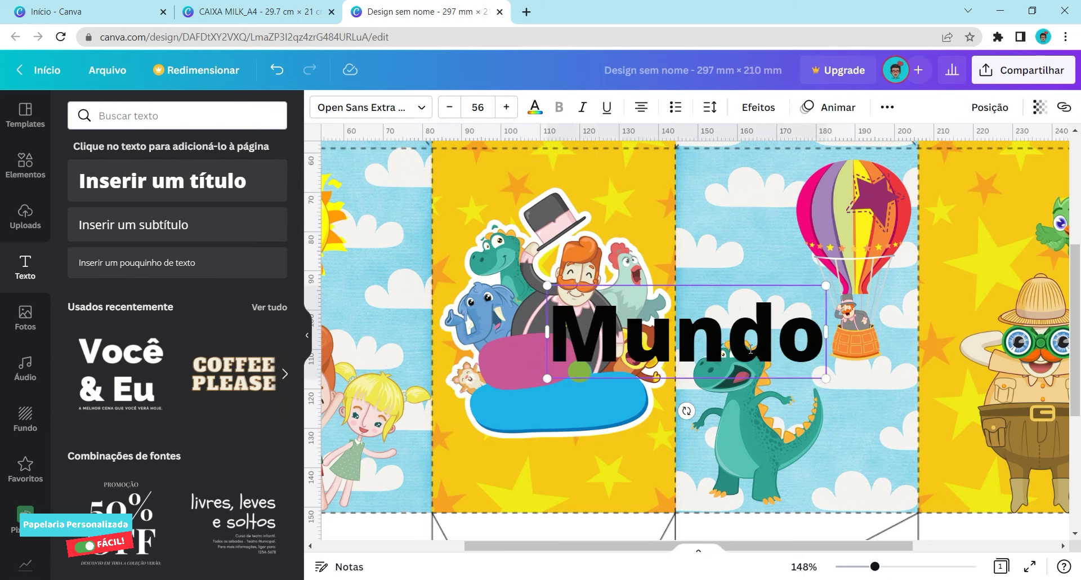
pyautogui.click(535, 107)
pyautogui.click(157, 180)
pyautogui.moveTo(687, 332); pyautogui.dragTo(523, 366)
pyautogui.write('do')
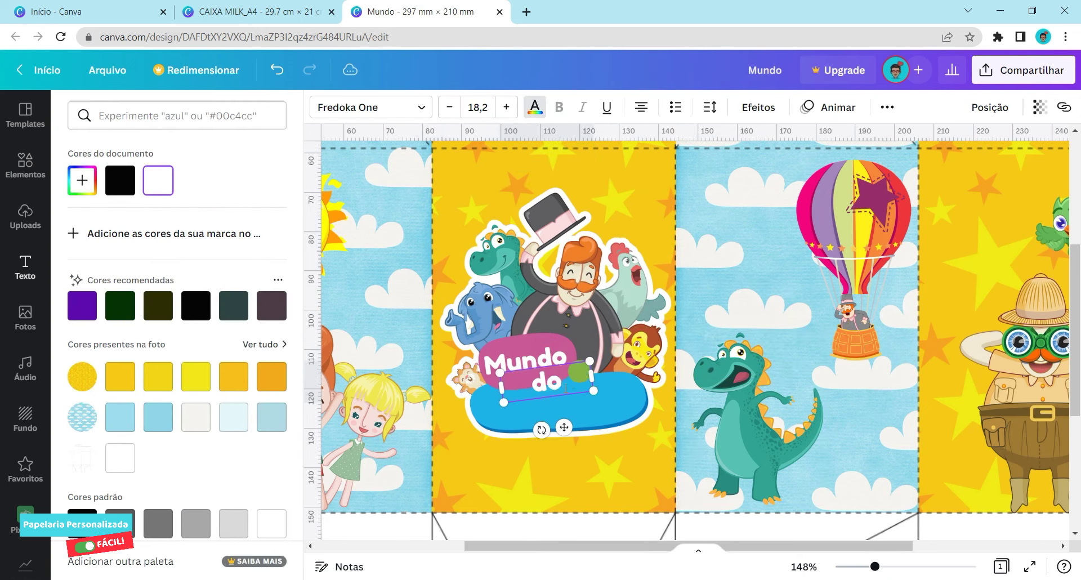
# - Add the child's name and the age text "7 anos" to the lower shapes of the group image
pyautogui.click(25, 266)
pyautogui.write('Gustavo')
pyautogui.moveTo(615, 420); pyautogui.dragTo(648, 421)
pyautogui.write('7 anos')
pyautogui.click(535, 107)
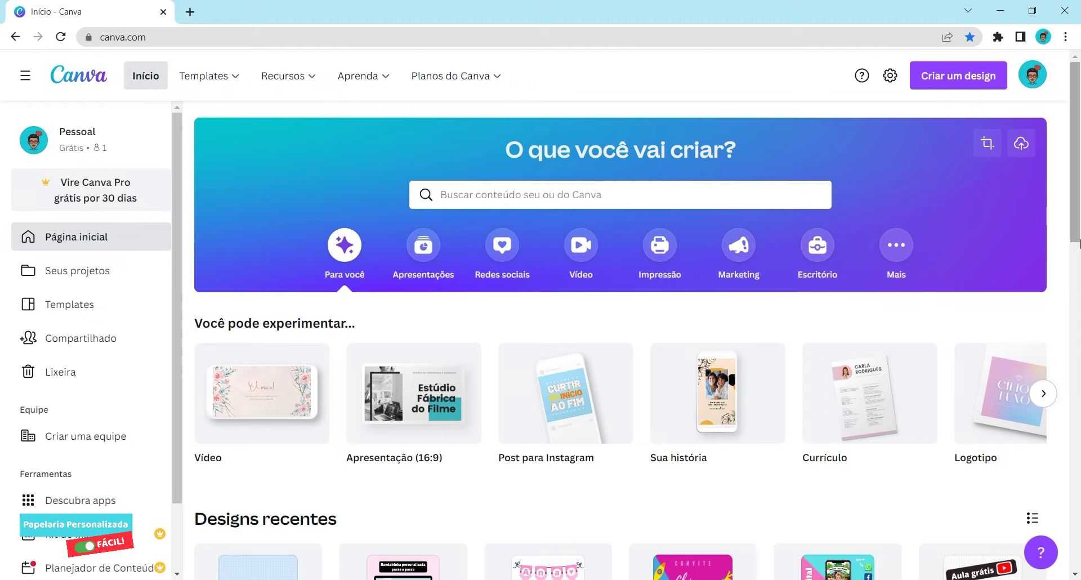
# - Create a new custom-size design 297 mm wide and 210 mm high
pyautogui.click(949, 87)
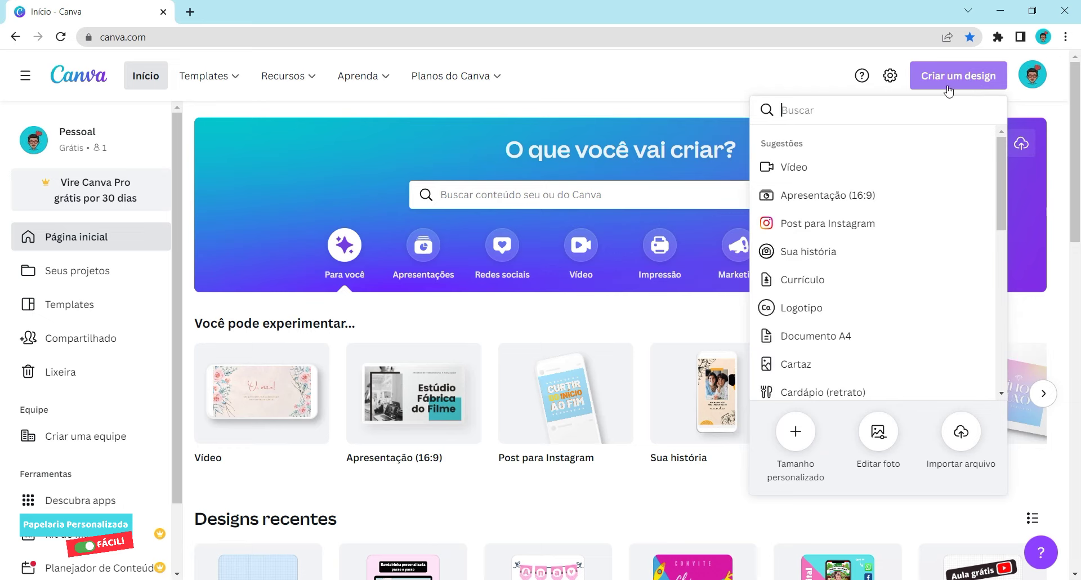
pyautogui.click(795, 432)
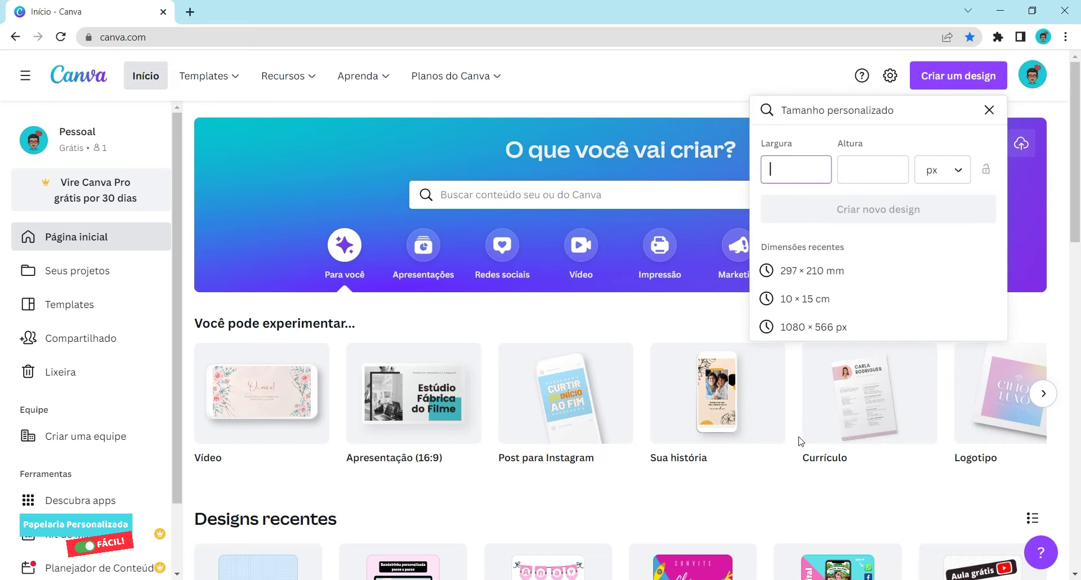
pyautogui.click(957, 169)
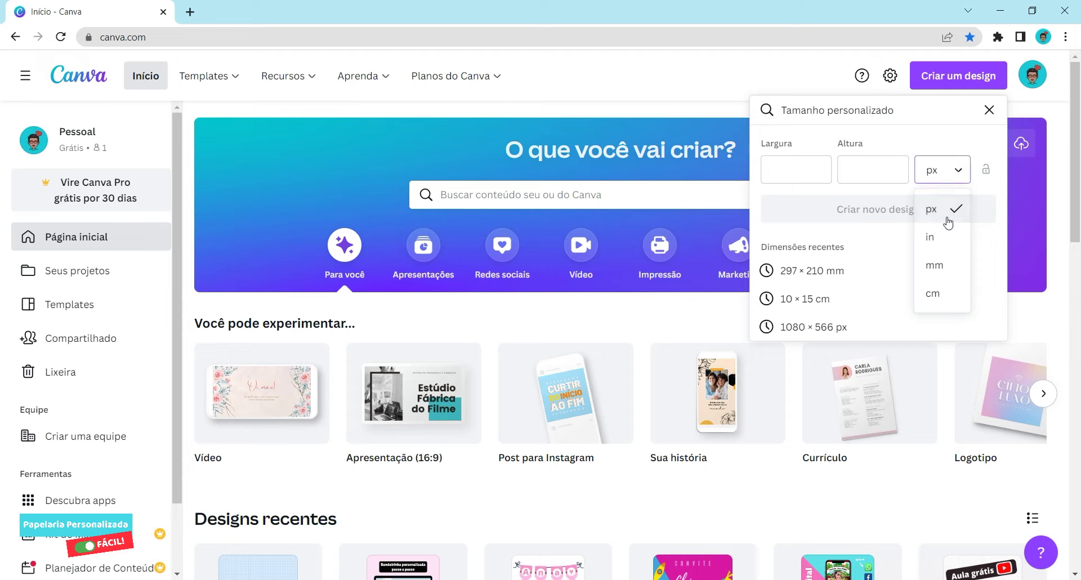
pyautogui.click(935, 265)
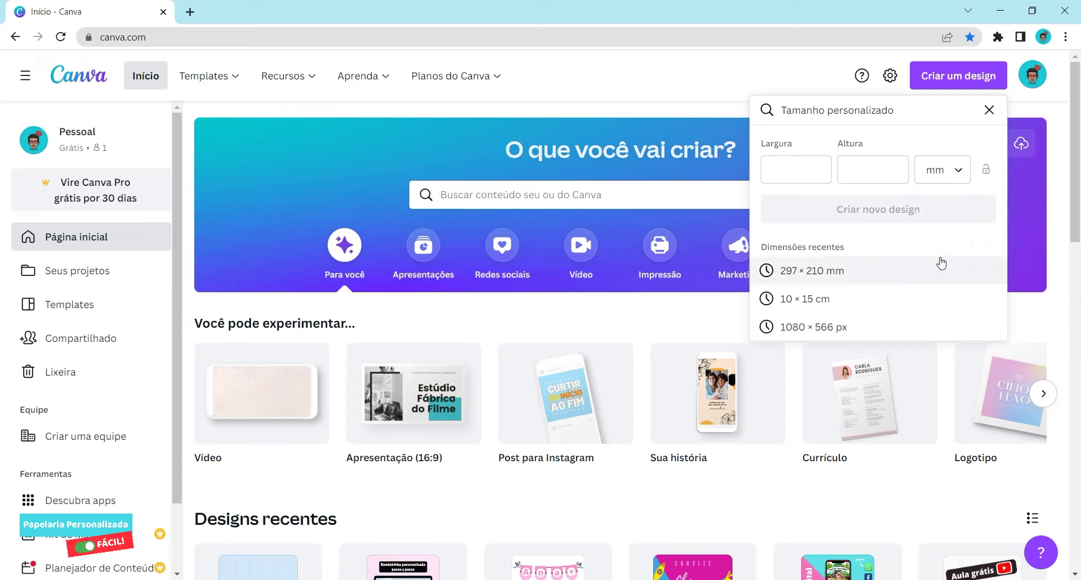
pyautogui.click(800, 168)
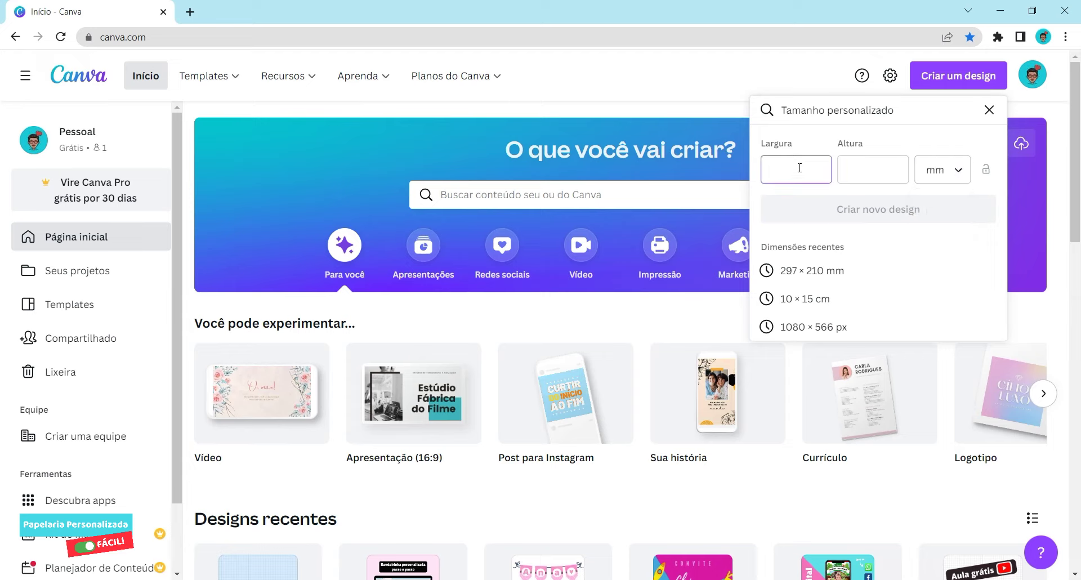
pyautogui.write('297')
pyautogui.click(863, 168)
pyautogui.write('210')
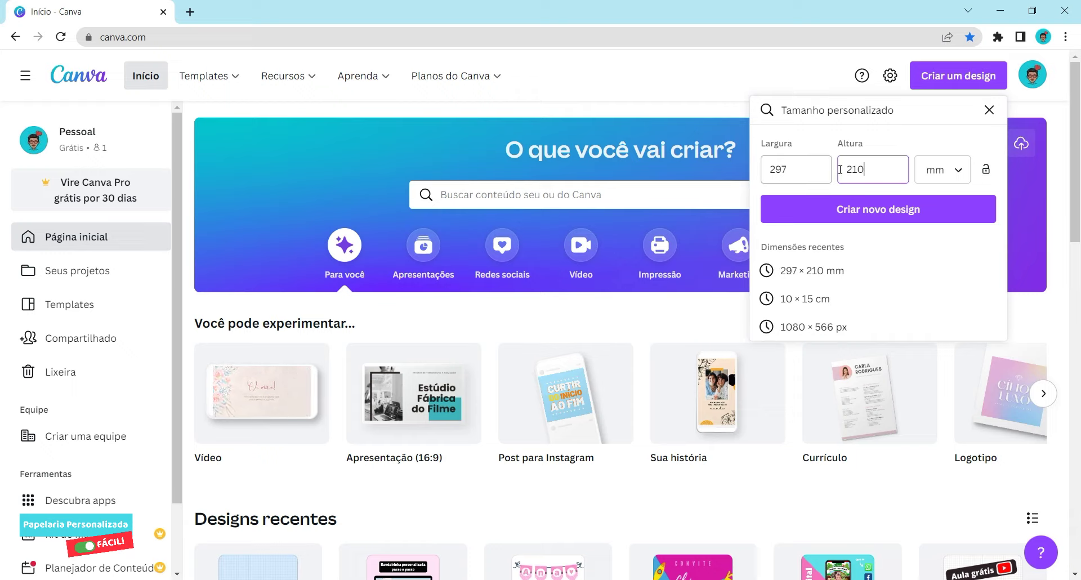
pyautogui.click(887, 218)
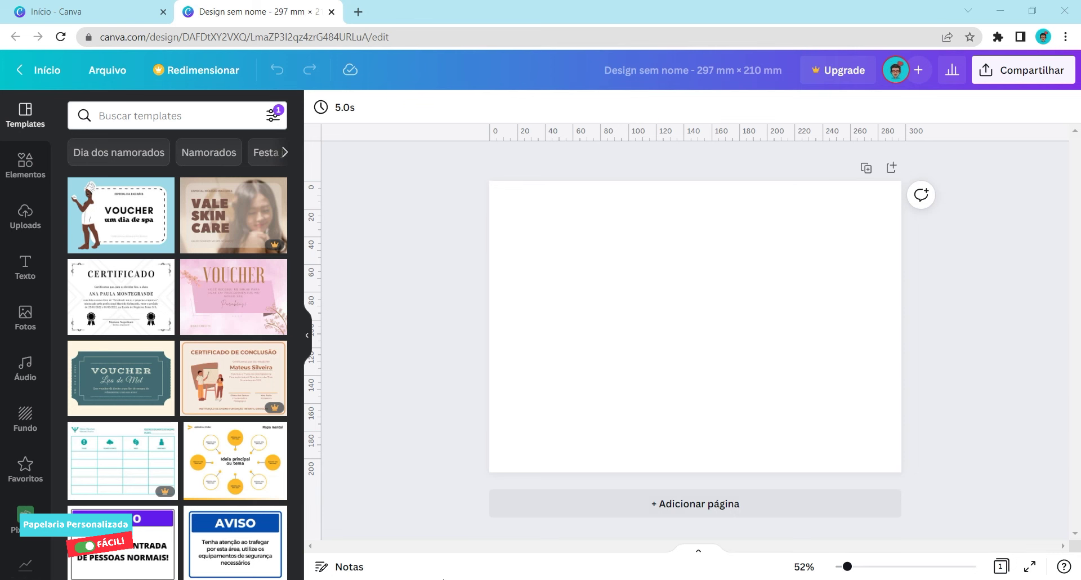
# - Import the "Molde Caixa Milk_Folha A4" template image from the Caixa milk Mundo Bita folder onto the page
pyautogui.hotkey('alt', 'Tab')
pyautogui.moveTo(975, 254); pyautogui.dragTo(625, 338)
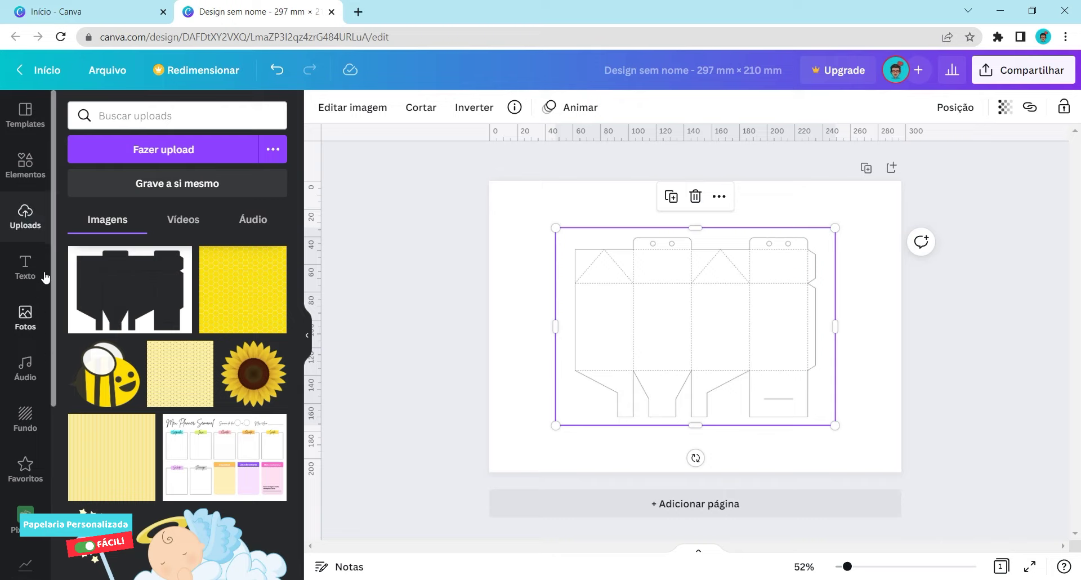
pyautogui.click(195, 151)
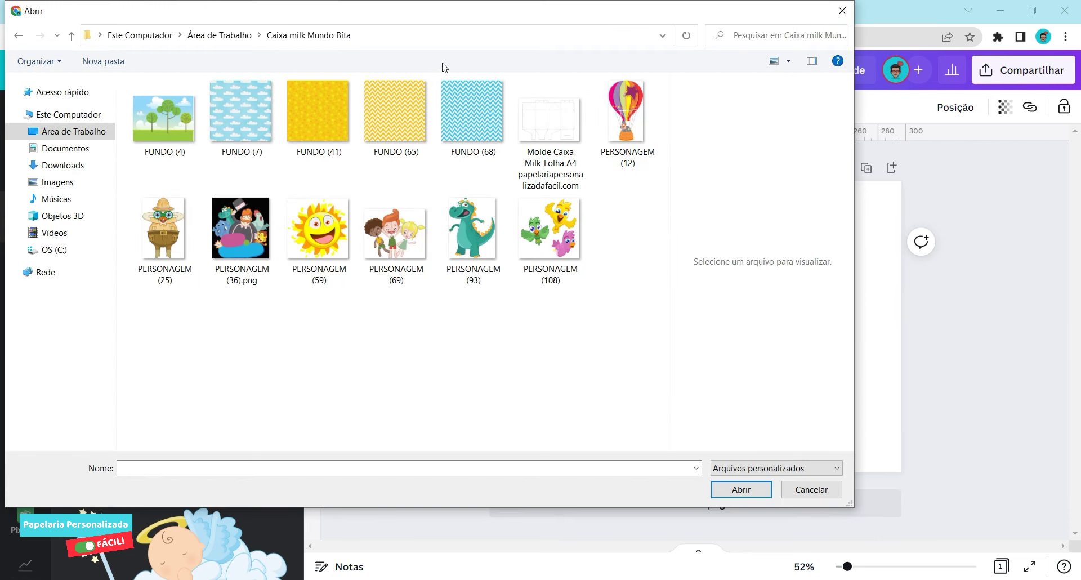
pyautogui.click(560, 141)
pyautogui.press('Return')
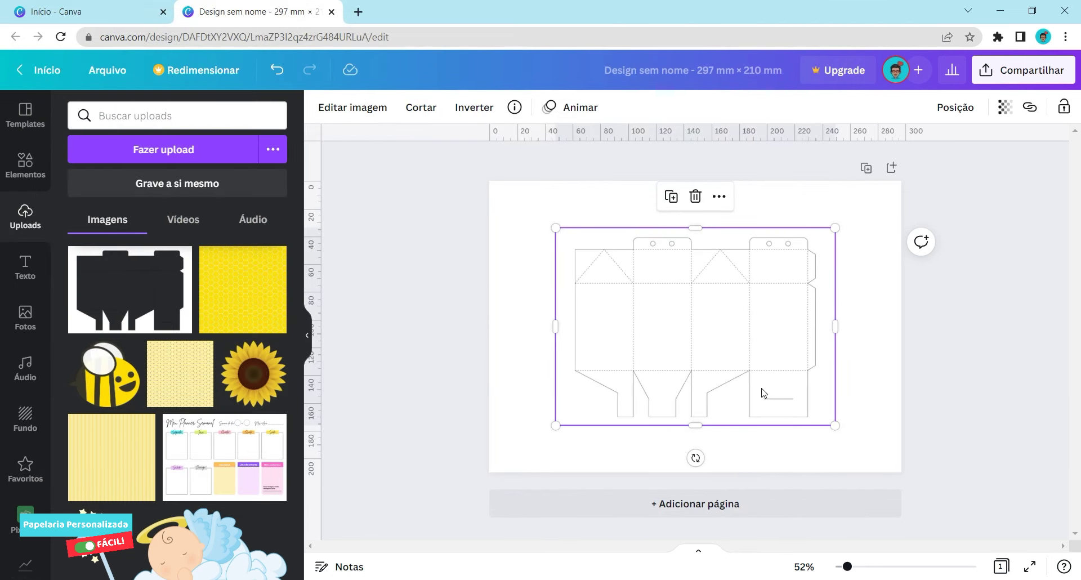
# - Snap the box template to the page's upper-left corner, enlarge it to cover the whole page and lock it
pyautogui.moveTo(763, 392); pyautogui.dragTo(699, 342)
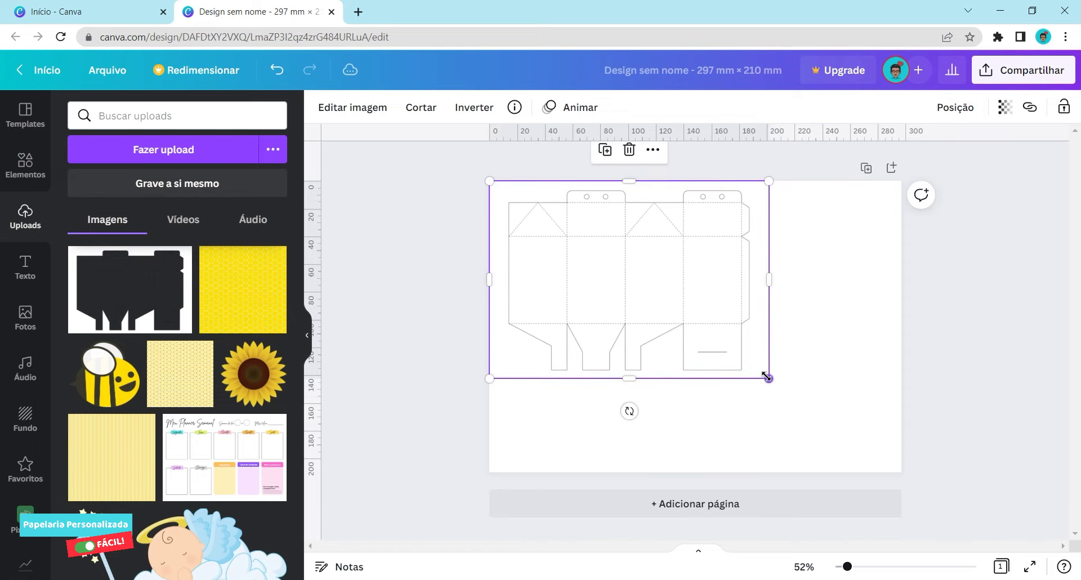
pyautogui.moveTo(769, 377); pyautogui.dragTo(899, 476)
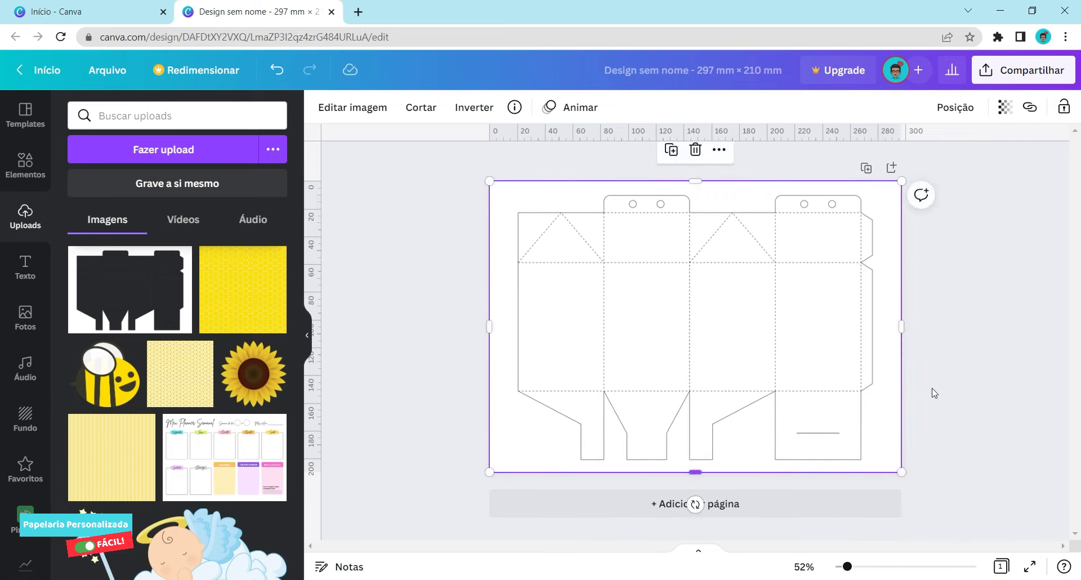
pyautogui.click(1072, 109)
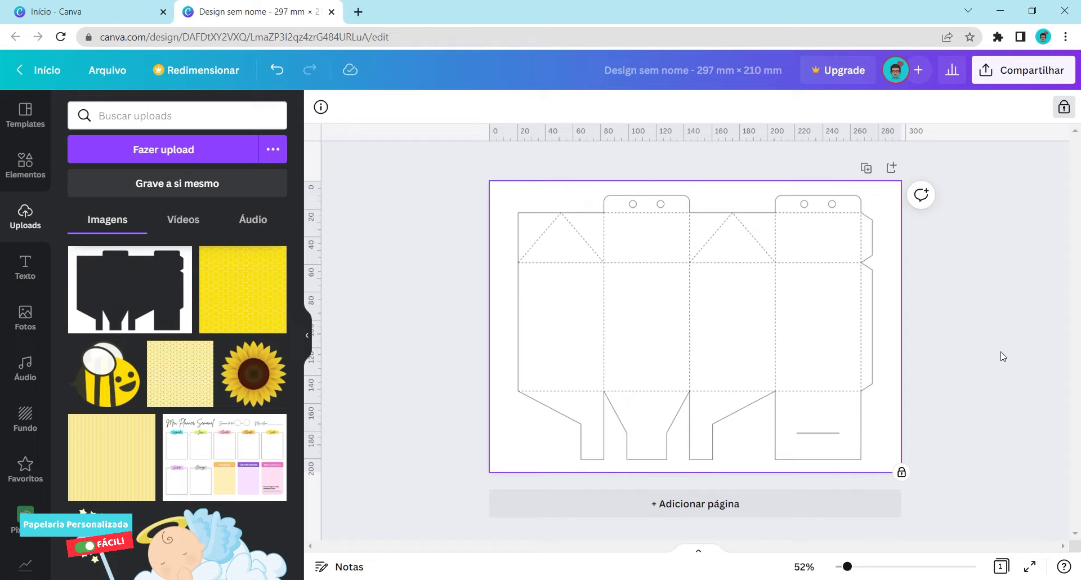
# - Unlock the box template, turn it into the page background and detach it from the background again
pyautogui.click(1063, 108)
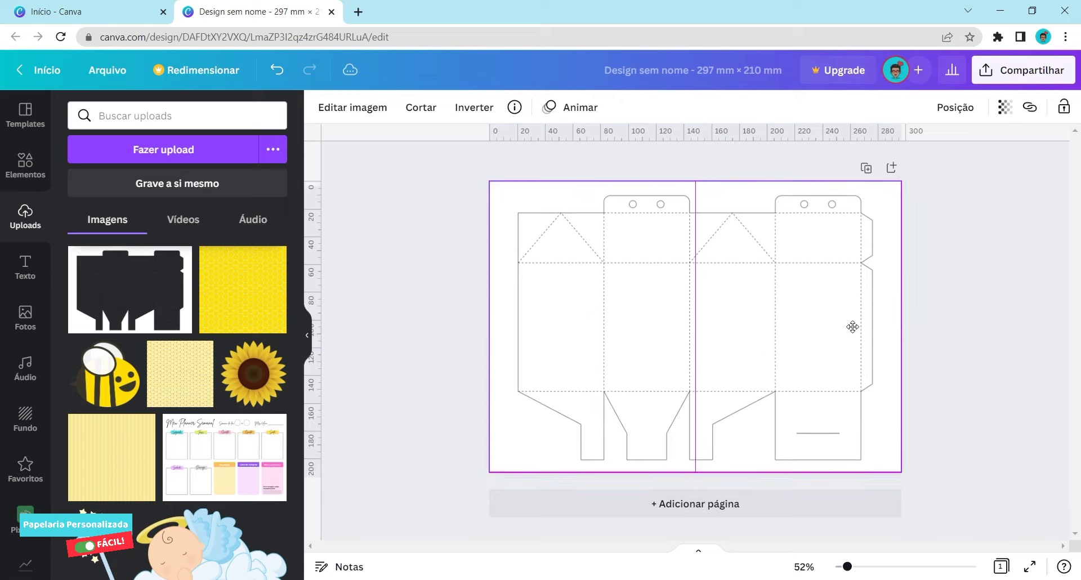
pyautogui.click(812, 348)
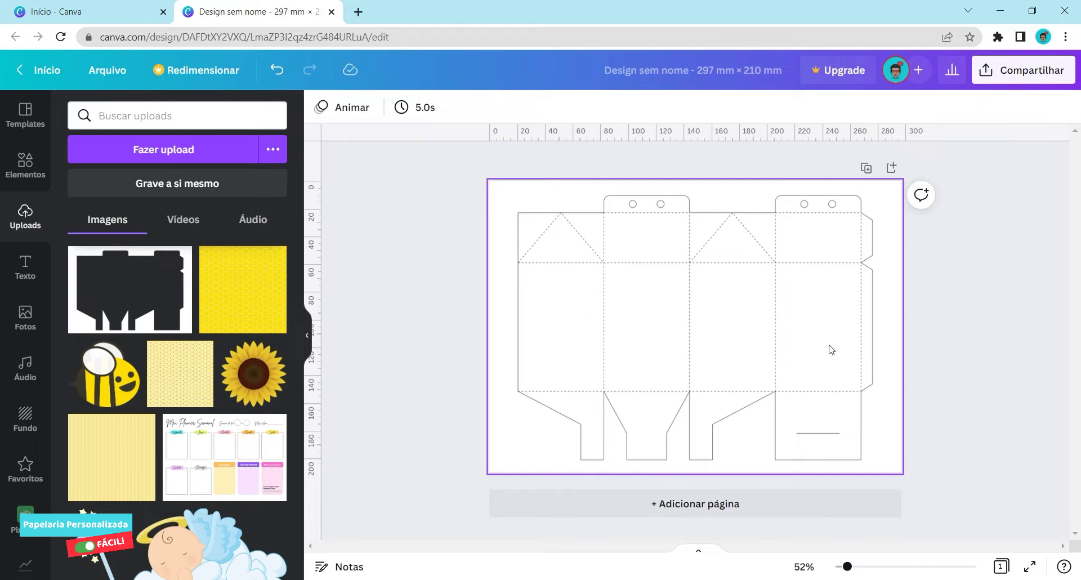
pyautogui.rightClick(692, 289)
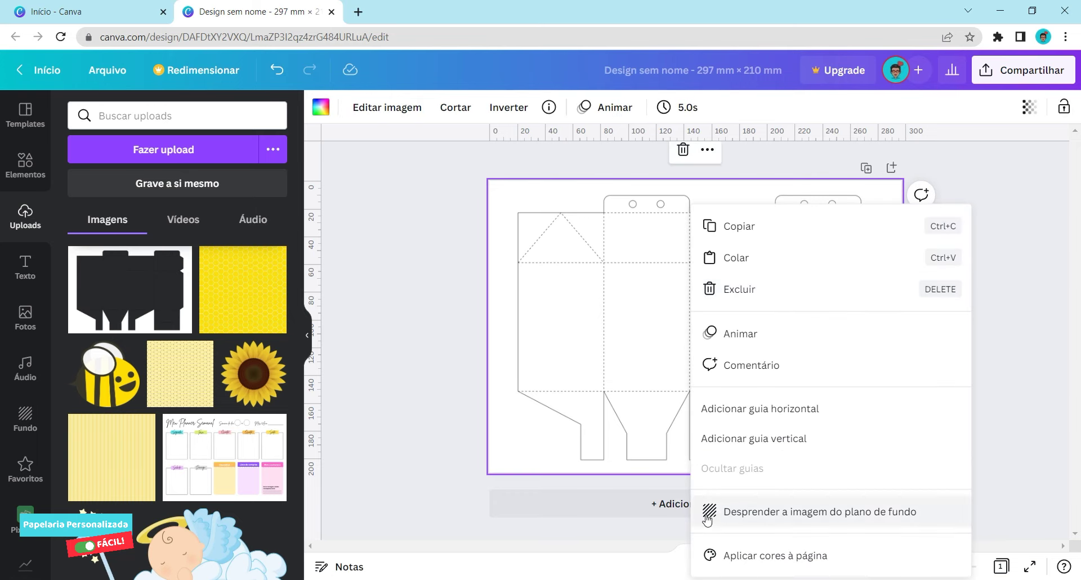
pyautogui.click(872, 519)
# - Realign the detached template with the page's upper-left corner, scale it to the full page and lock it
pyautogui.moveTo(736, 357); pyautogui.dragTo(699, 333)
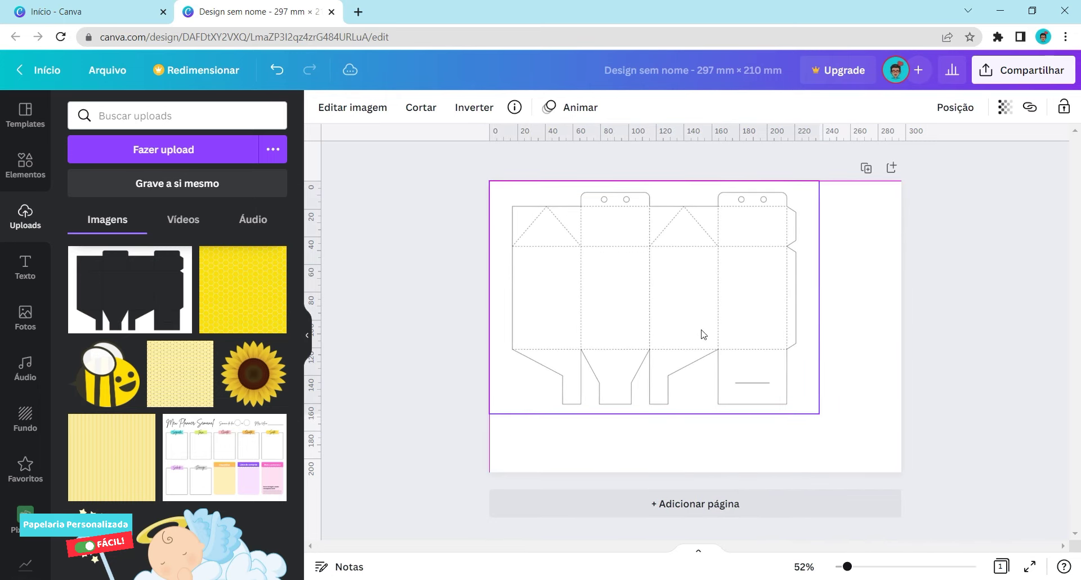
pyautogui.moveTo(816, 415); pyautogui.dragTo(902, 467)
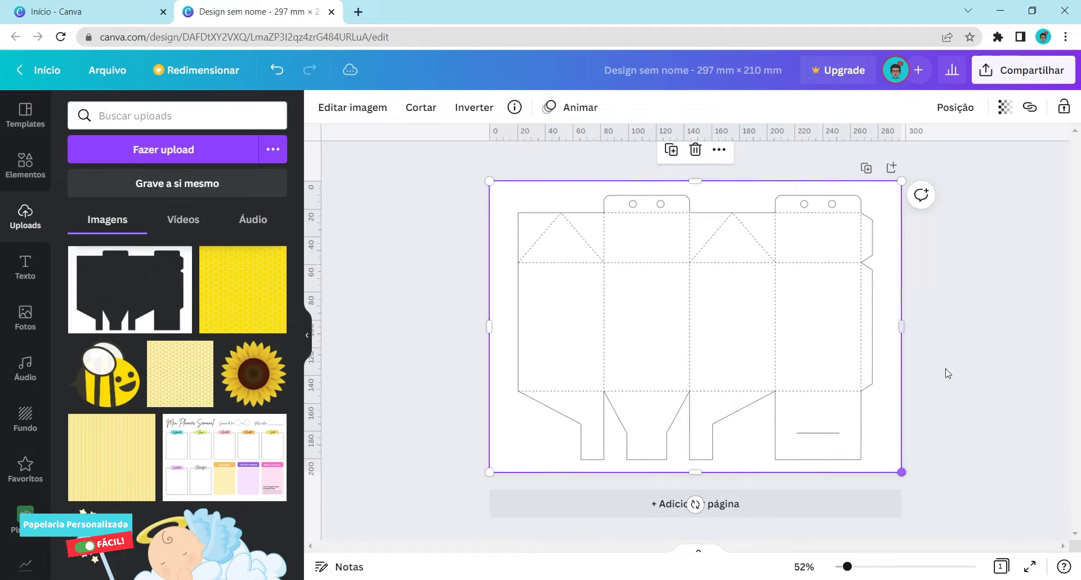
pyautogui.click(1063, 110)
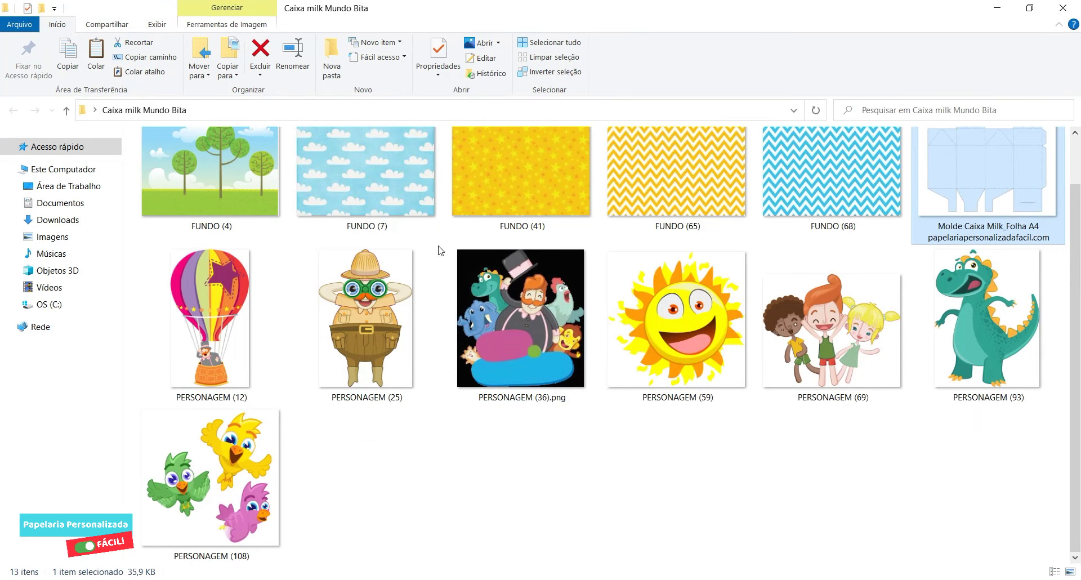
# - Import the patterns FUNDO (7) and FUNDO (41) from the project folder and set the yellow star pattern as page background
pyautogui.click(386, 187)
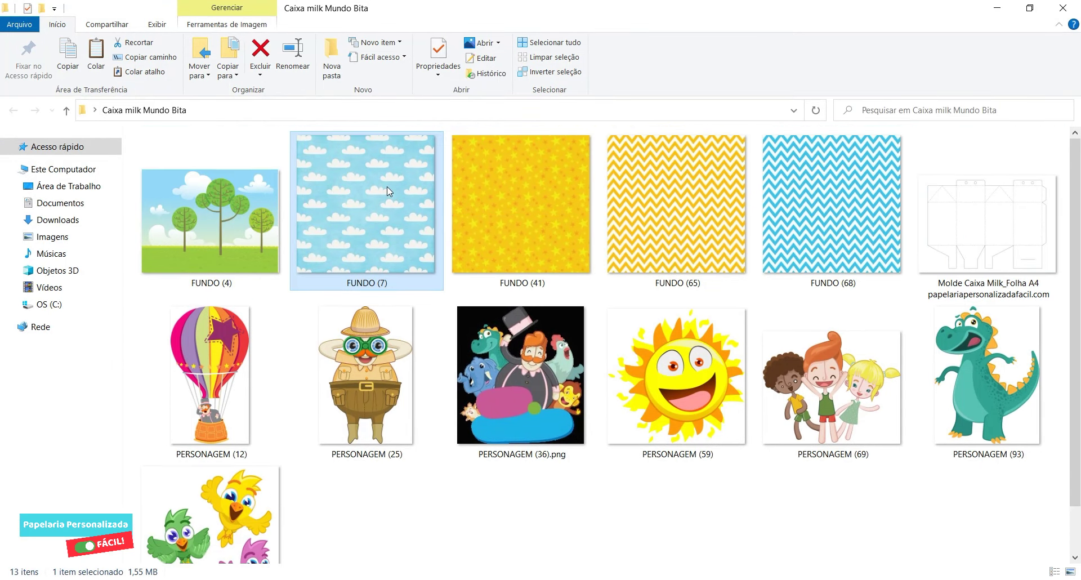
pyautogui.keyDown('ctrl'); pyautogui.click(506, 232); pyautogui.keyUp('ctrl')
pyautogui.moveTo(507, 232); pyautogui.dragTo(542, 349)
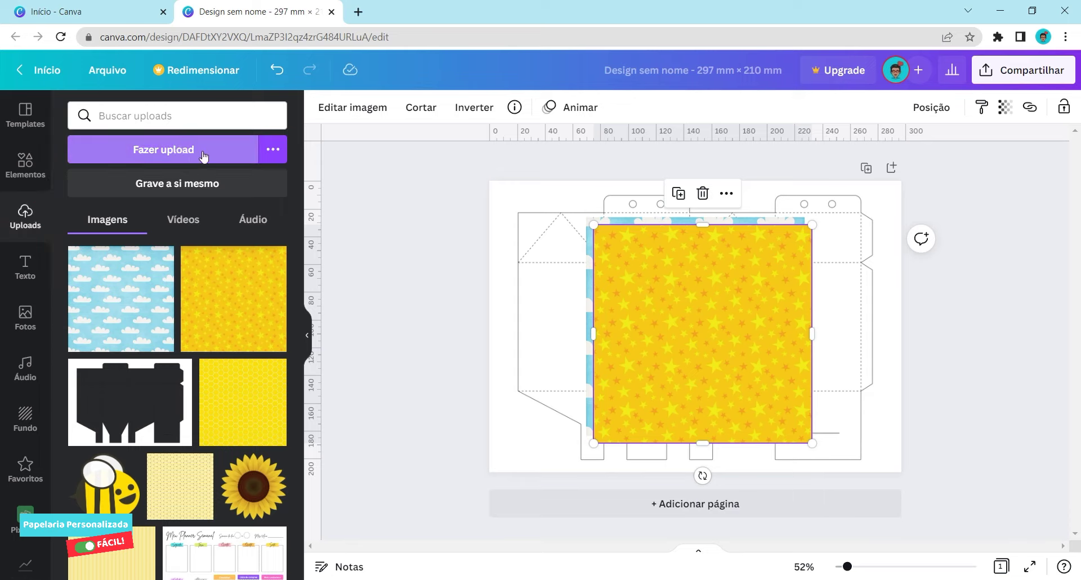
pyautogui.rightClick(714, 289)
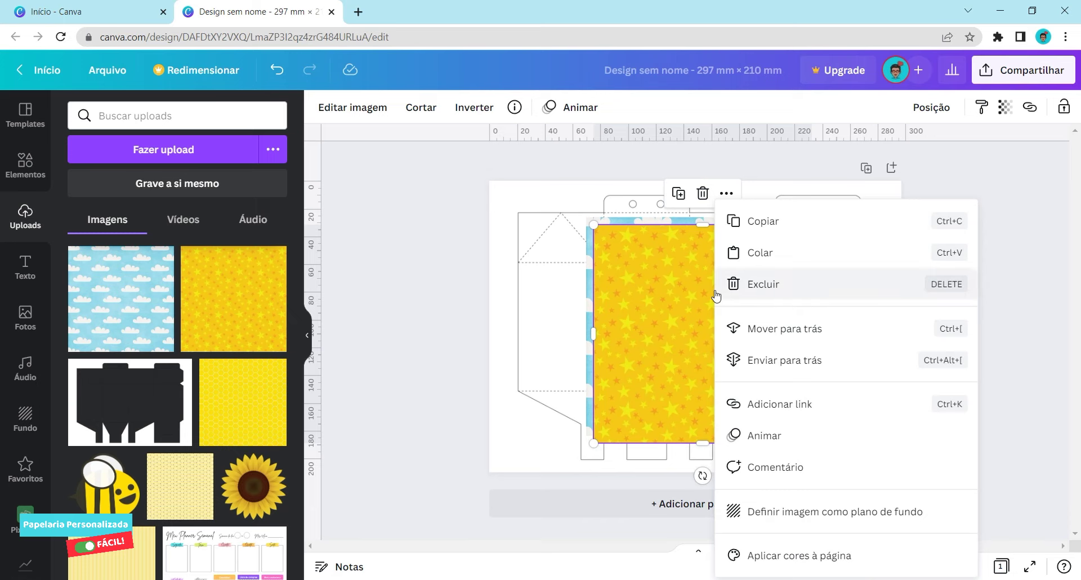
pyautogui.click(848, 518)
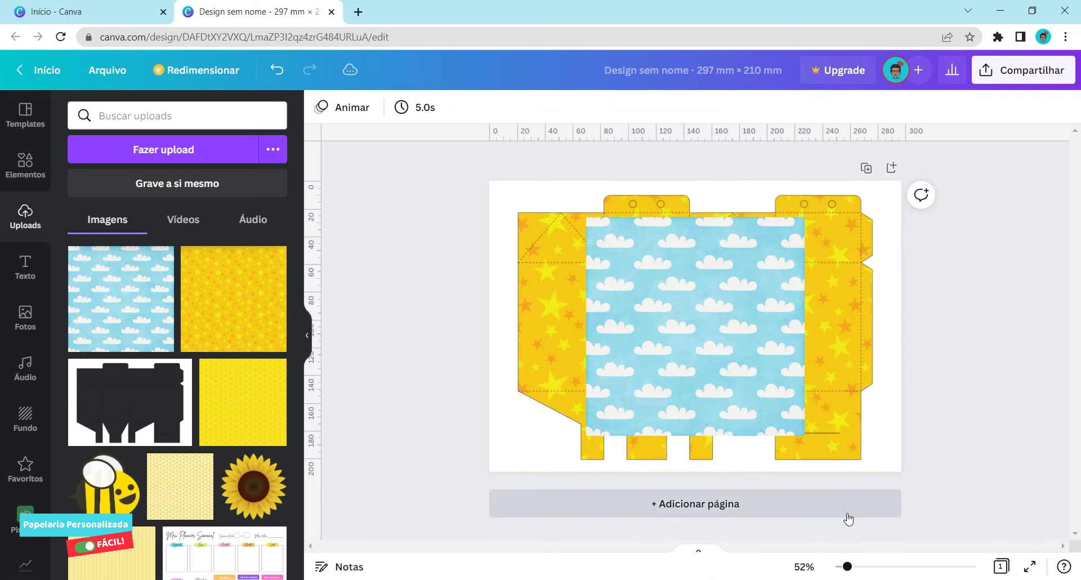
# - Move the cloud pattern over the leftmost box panel, aligning its right edge with the panel's fold line
pyautogui.moveTo(718, 316); pyautogui.dragTo(670, 417)
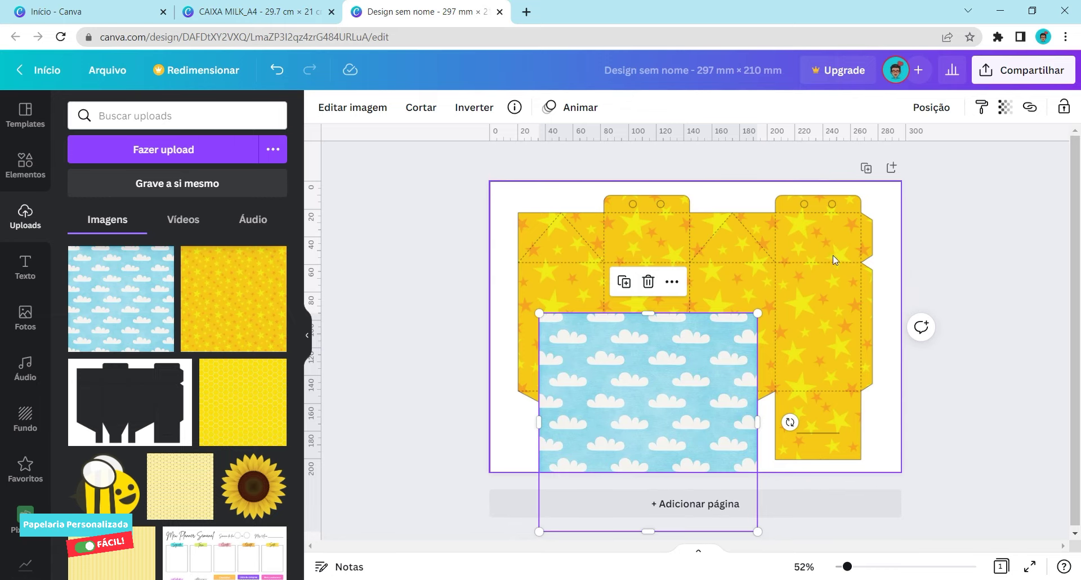
pyautogui.moveTo(707, 409); pyautogui.dragTo(547, 298)
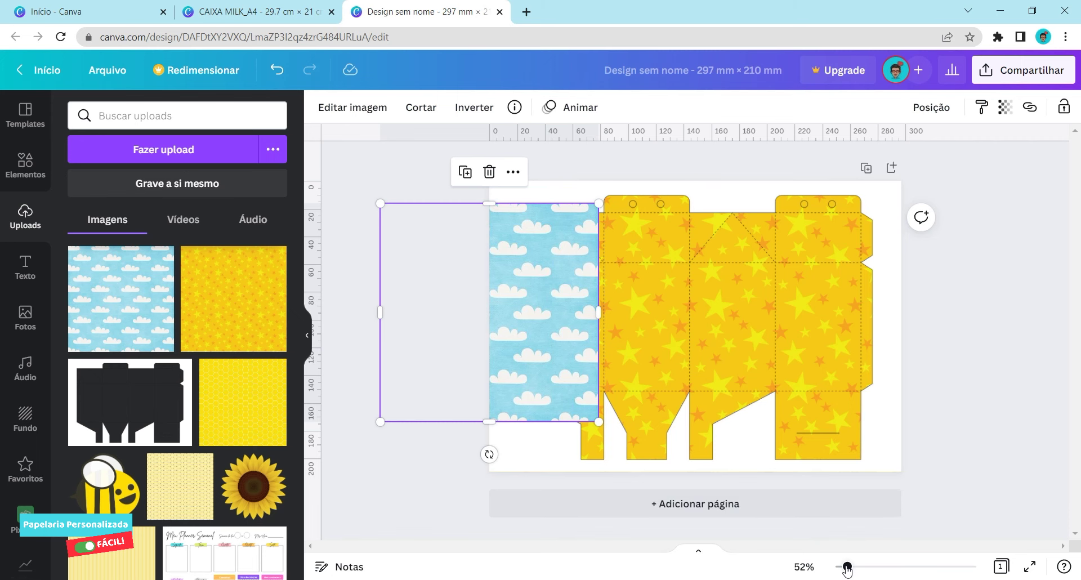
pyautogui.moveTo(847, 569); pyautogui.dragTo(867, 568)
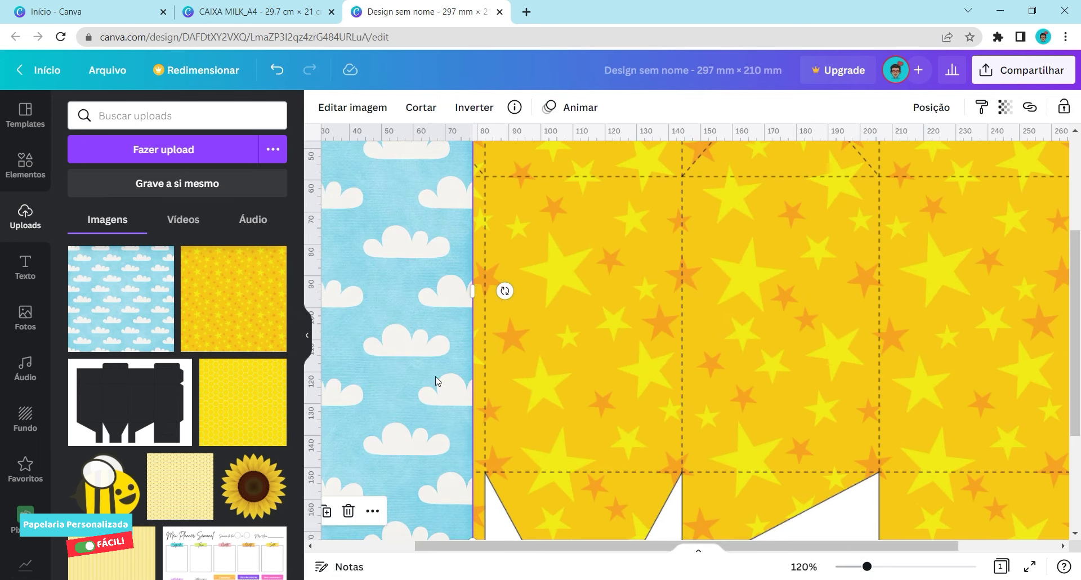
pyautogui.moveTo(446, 294); pyautogui.dragTo(458, 293)
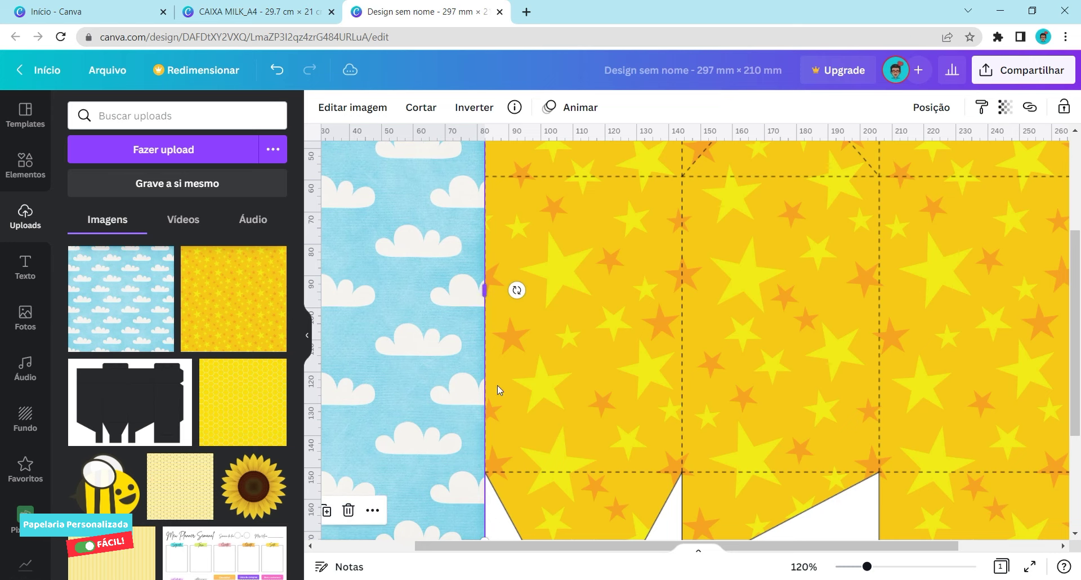
# - Send the cloud pattern backward behind the box template
pyautogui.scroll(3, 477, 419)
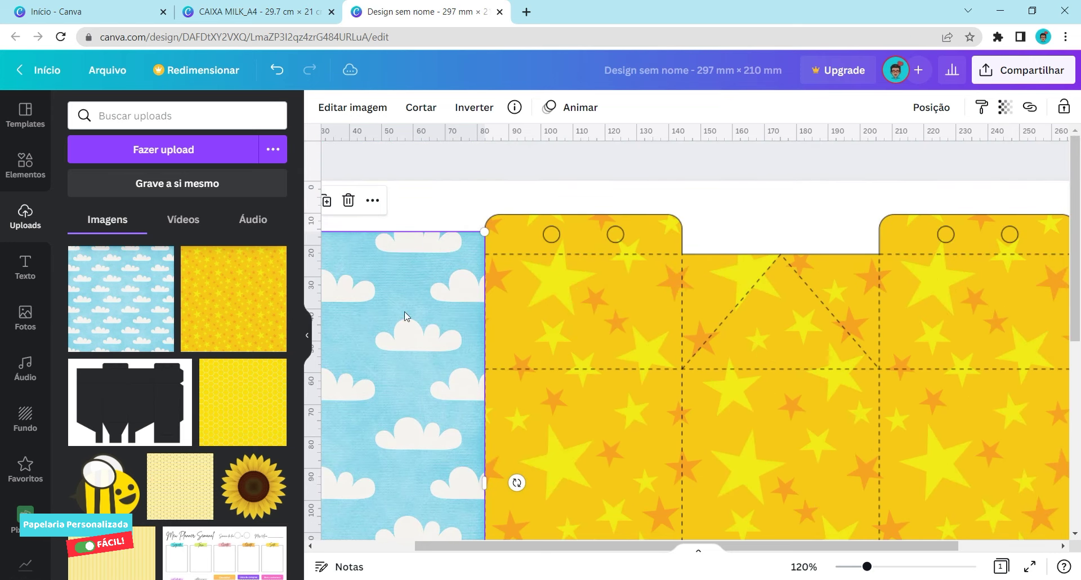
pyautogui.click(931, 107)
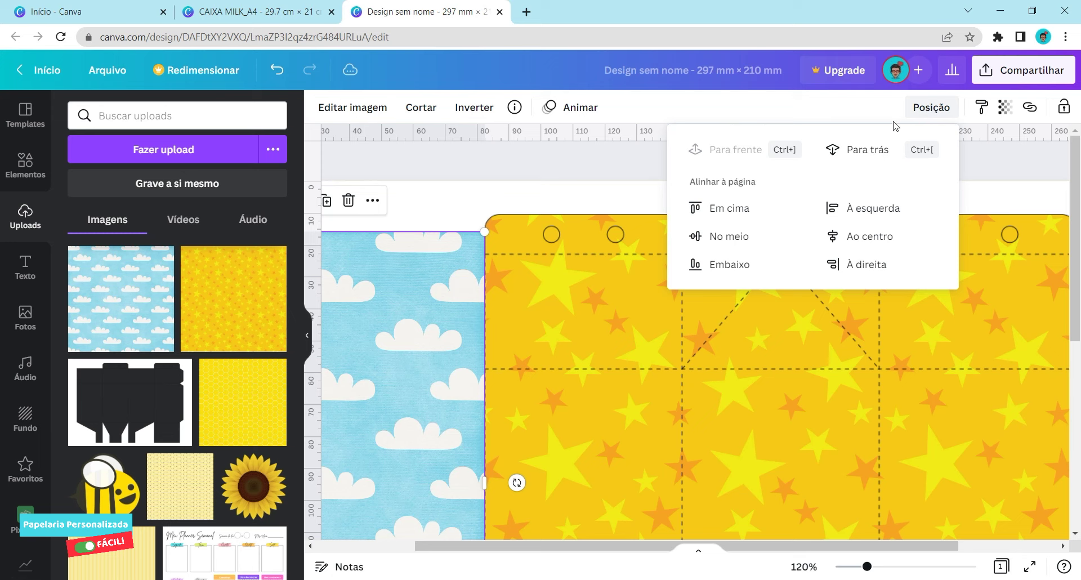
pyautogui.click(864, 151)
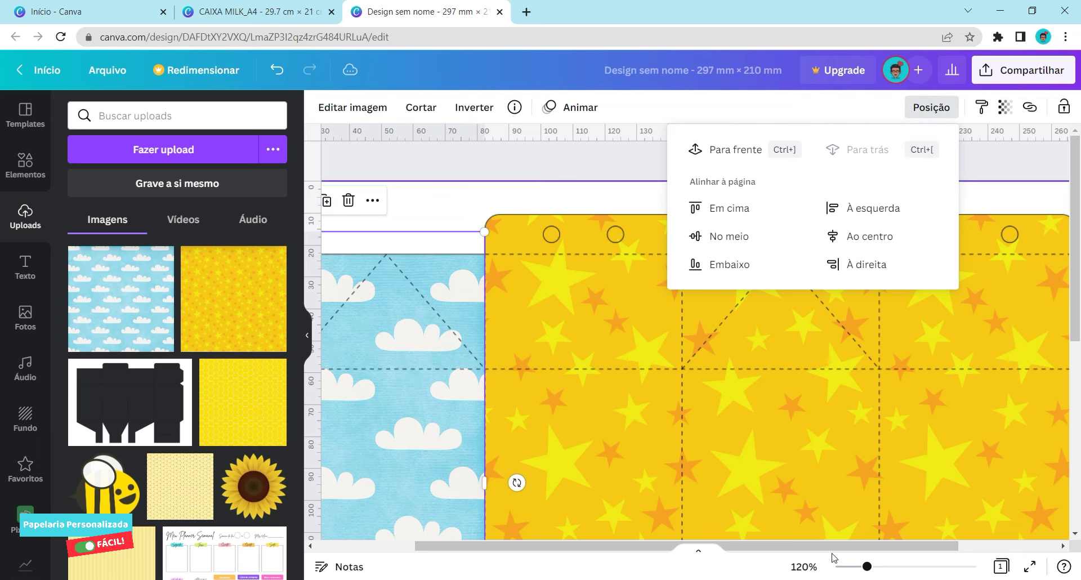
# - Add a second copy of the cloud pattern and align its left edge with the third box panel's left fold line
pyautogui.moveTo(859, 572); pyautogui.dragTo(855, 568)
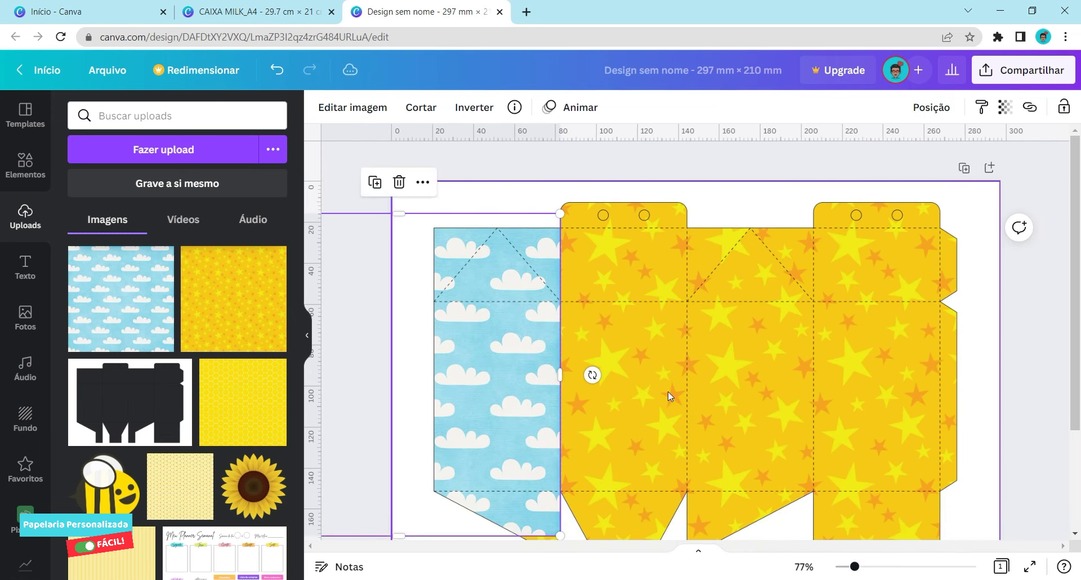
pyautogui.scroll(-2, 650, 376)
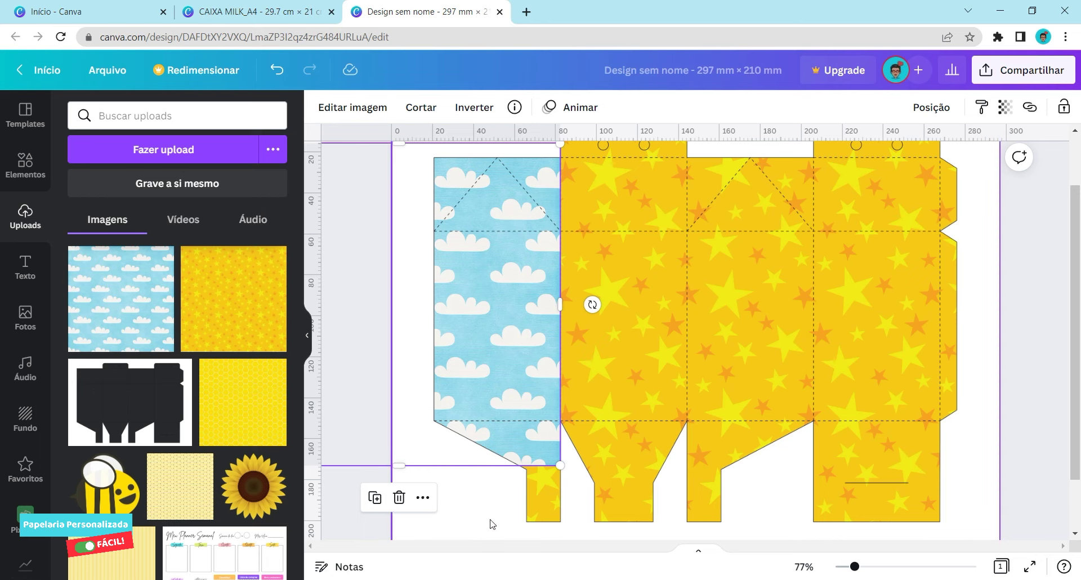
pyautogui.click(901, 444)
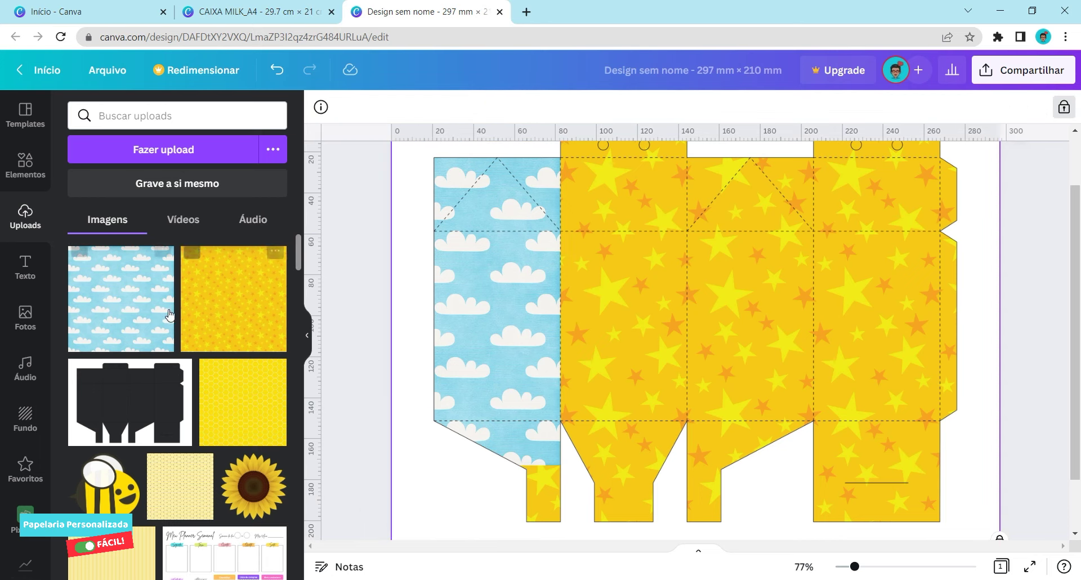
pyautogui.click(130, 311)
pyautogui.moveTo(615, 351); pyautogui.dragTo(767, 351)
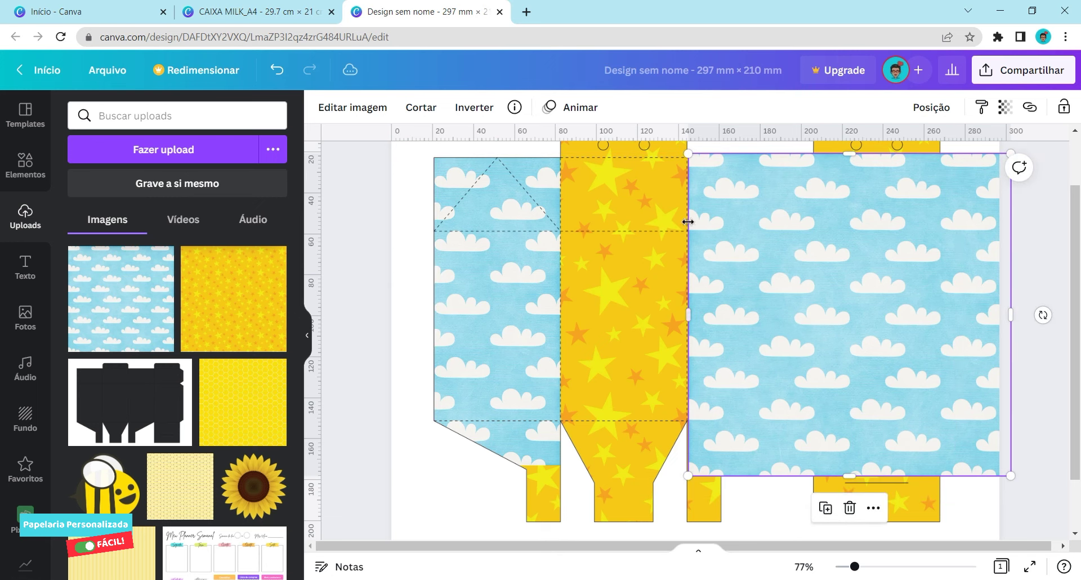
pyautogui.moveTo(854, 567); pyautogui.dragTo(876, 568)
pyautogui.moveTo(772, 296)
pyautogui.mouseDown()
pyautogui.moveTo(761, 286)
pyautogui.moveTo(769, 290)
pyautogui.mouseUp()
pyautogui.moveTo(876, 567); pyautogui.dragTo(853, 567)
# - Crop the second cloud pattern's right side so that it ends at the third panel's right fold line
pyautogui.doubleClick(769, 368)
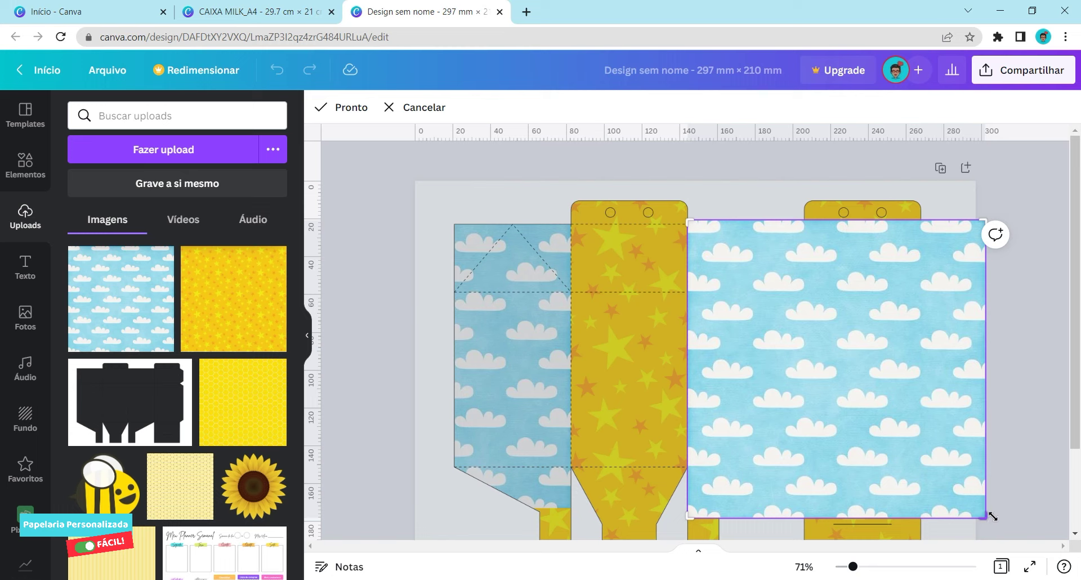
pyautogui.moveTo(988, 519); pyautogui.dragTo(795, 523)
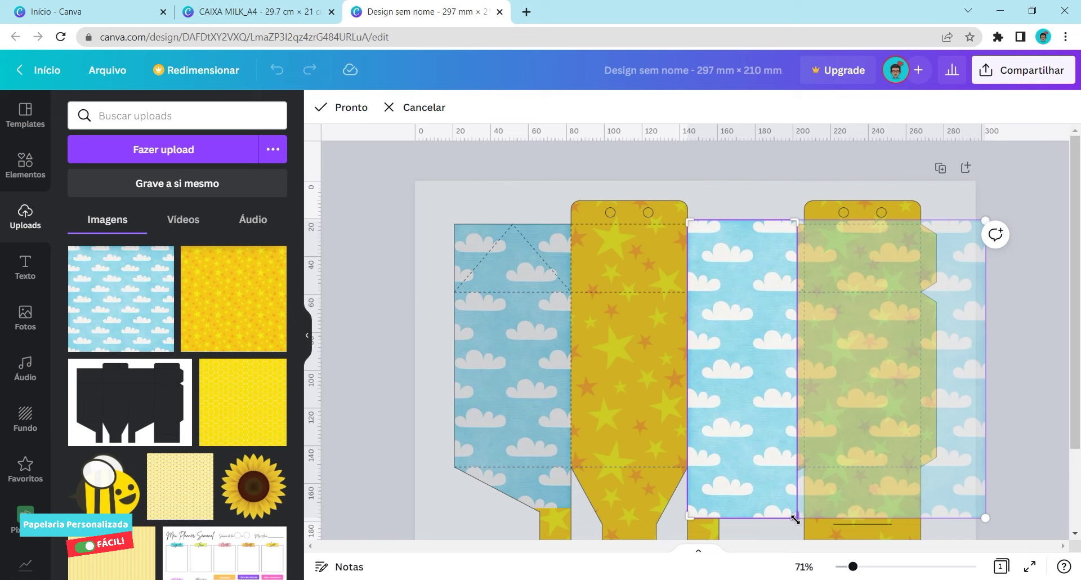
pyautogui.moveTo(853, 566); pyautogui.dragTo(870, 568)
pyautogui.scroll(-5, 931, 442)
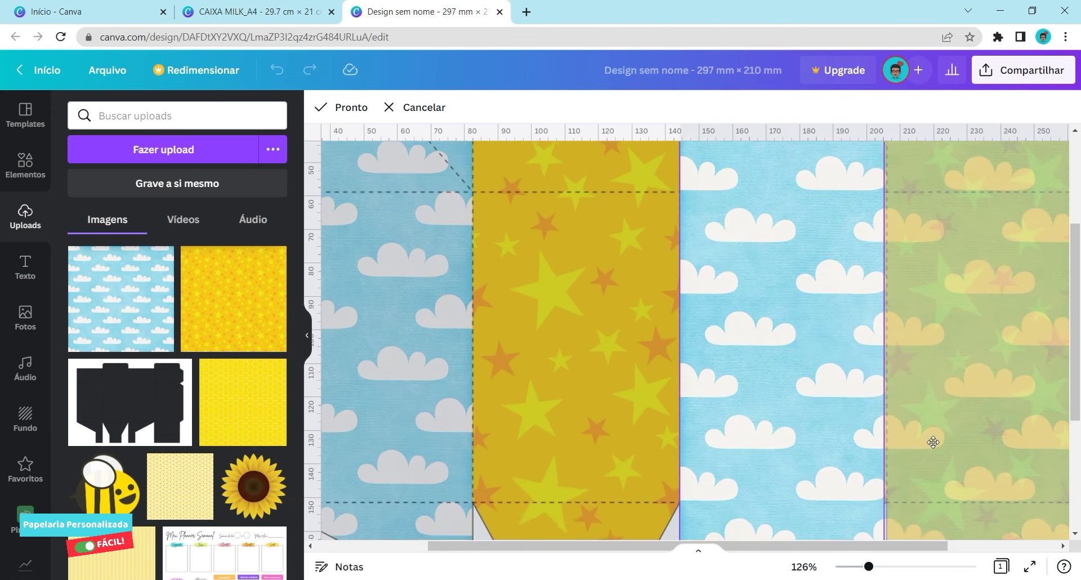
pyautogui.moveTo(884, 443); pyautogui.dragTo(884, 443)
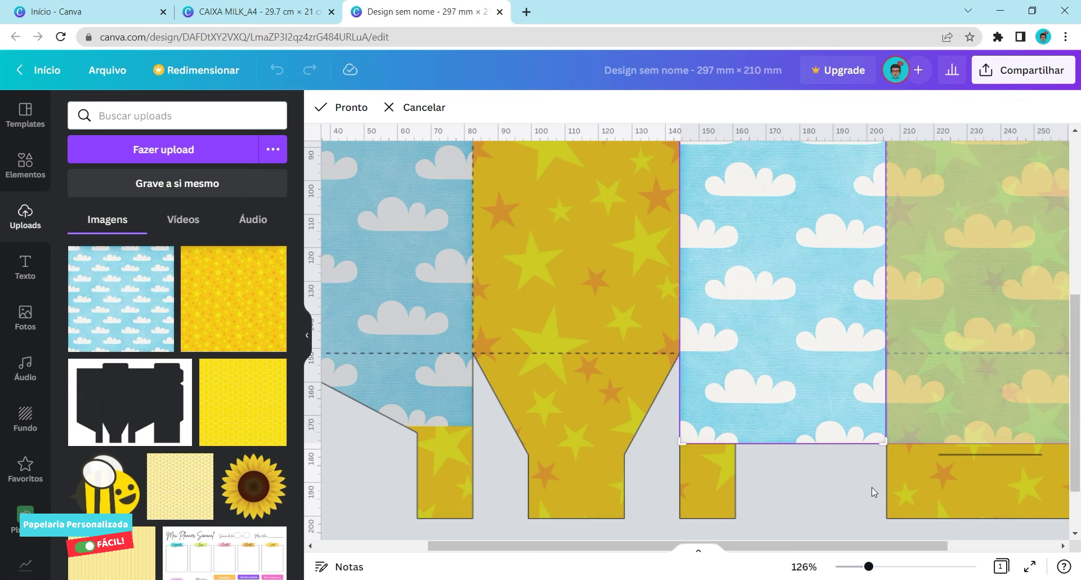
pyautogui.click(817, 488)
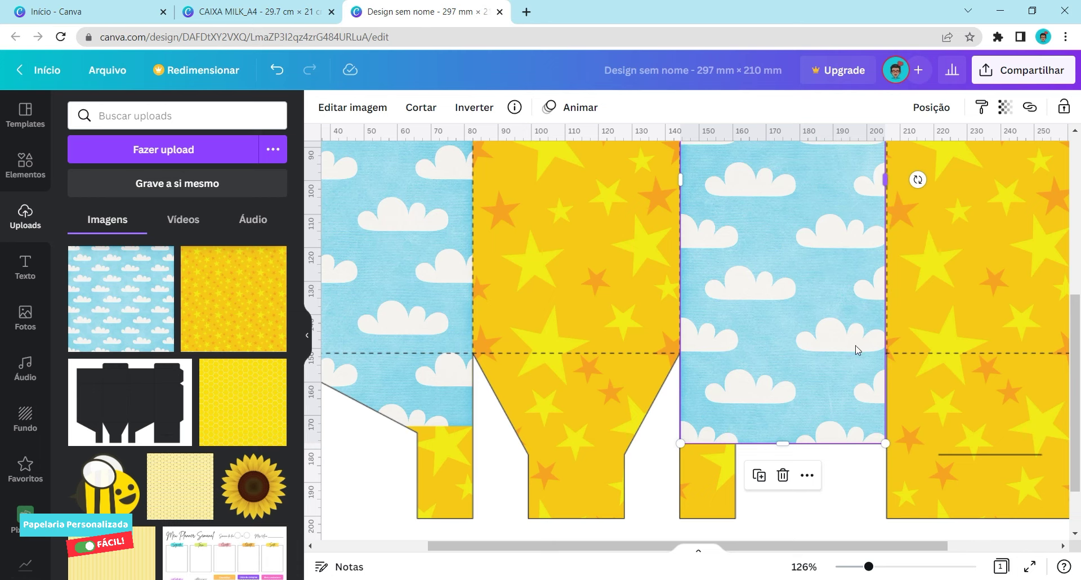
pyautogui.doubleClick(826, 315)
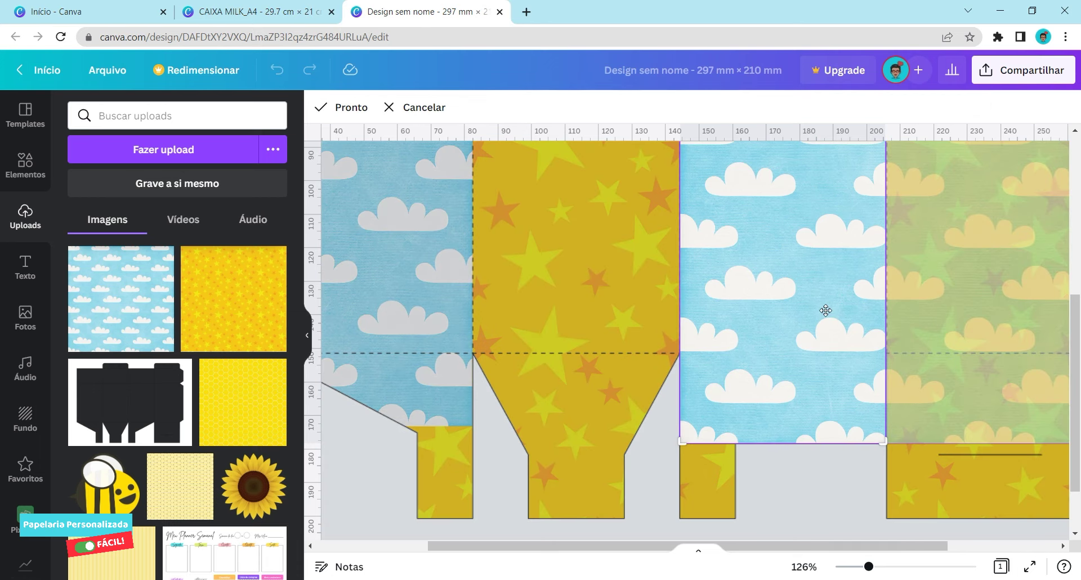
pyautogui.moveTo(885, 443); pyautogui.dragTo(886, 444)
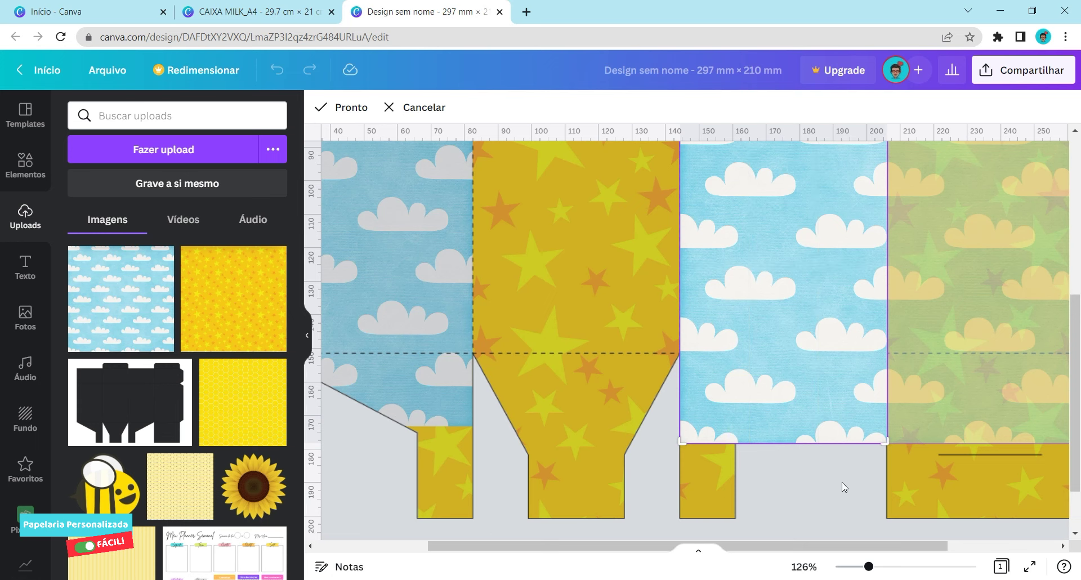
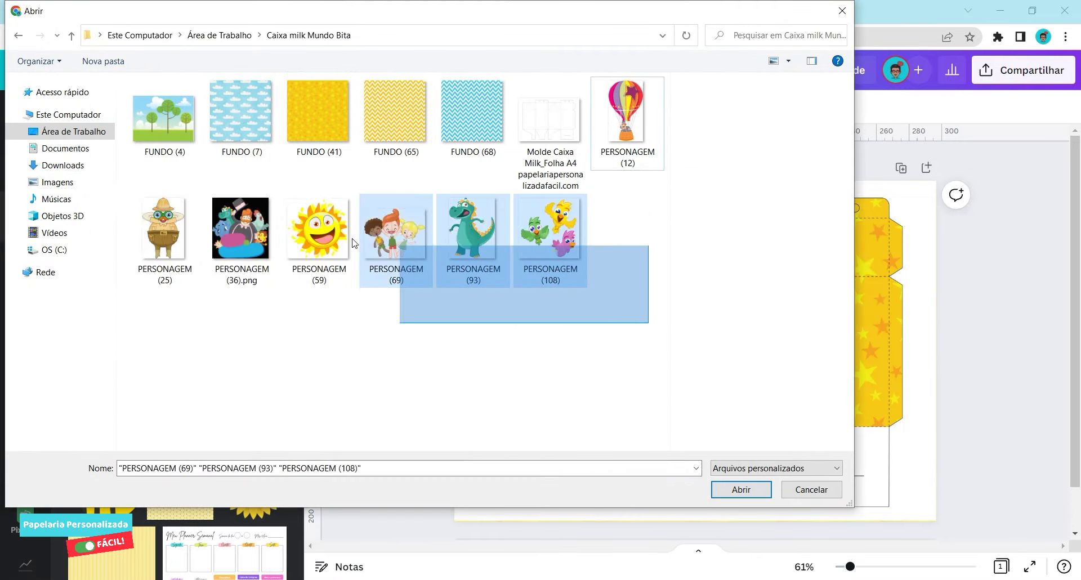
# - Import the seven PERSONAGEM character images, numbers 12, 25, 36, 59, 69, 93 and 108, and add them all to the page
pyautogui.keyDown('ctrl'); pyautogui.click(626, 126); pyautogui.keyUp('ctrl')
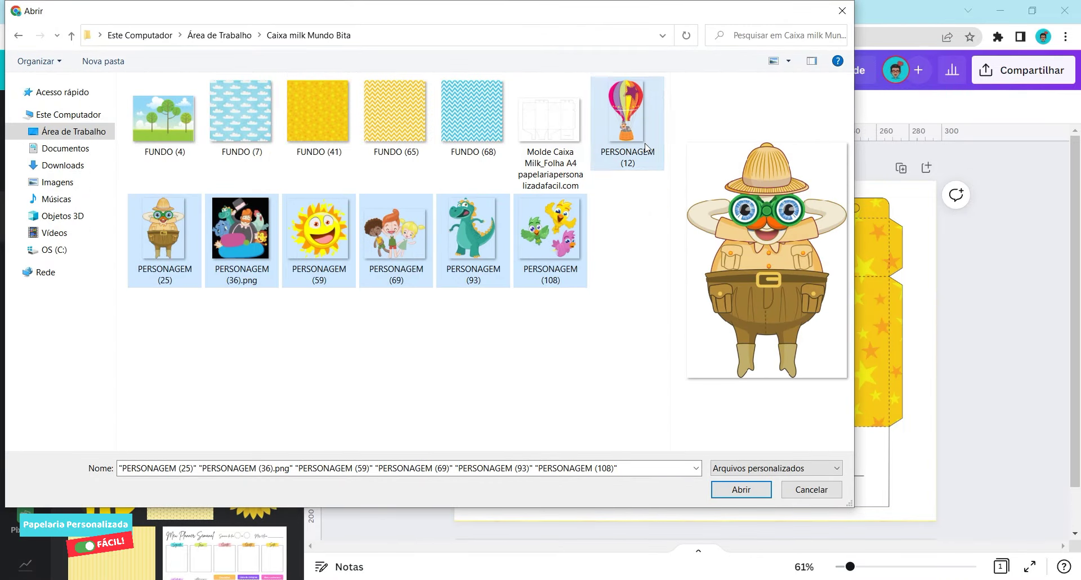
pyautogui.click(744, 489)
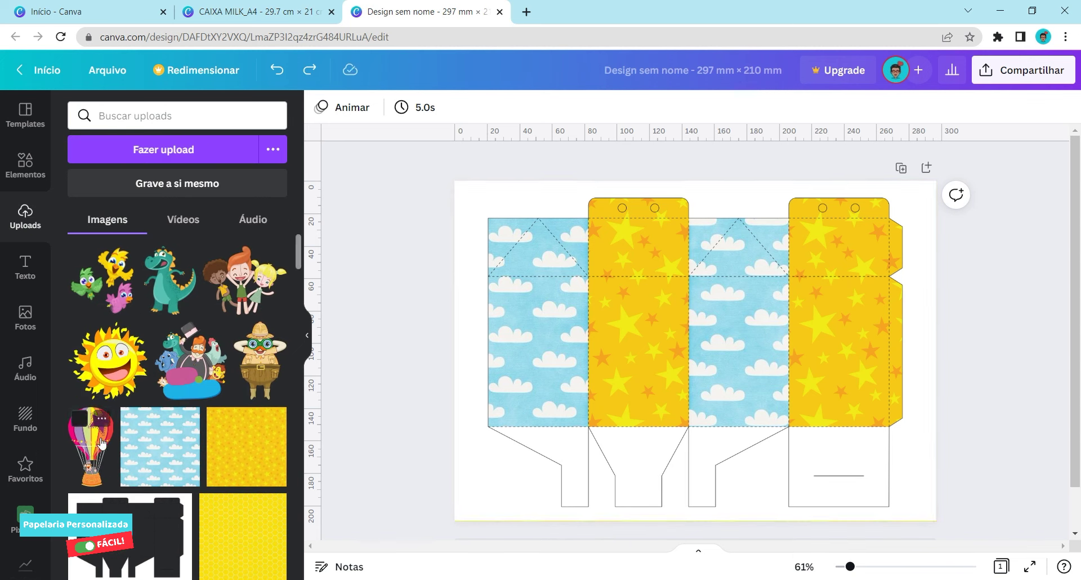
pyautogui.click(102, 443)
pyautogui.click(108, 360)
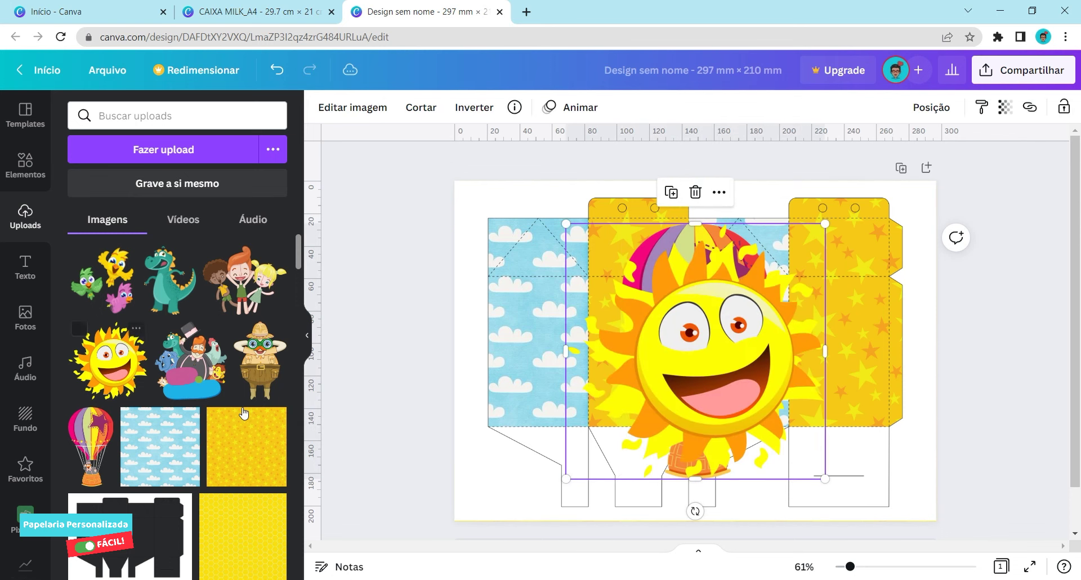
pyautogui.click(222, 369)
pyautogui.click(260, 360)
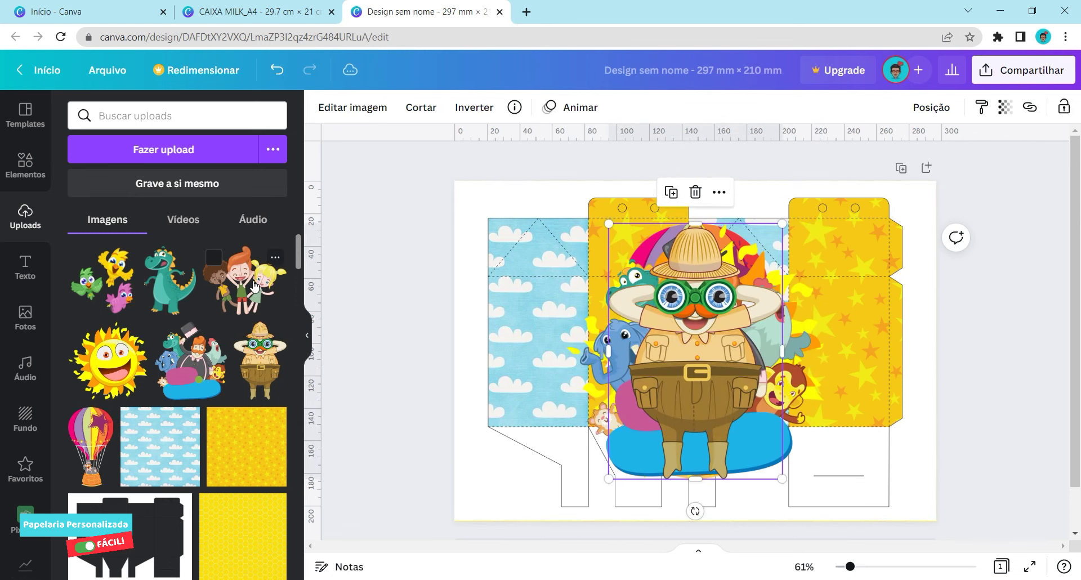
pyautogui.click(255, 285)
pyautogui.click(169, 279)
pyautogui.click(103, 280)
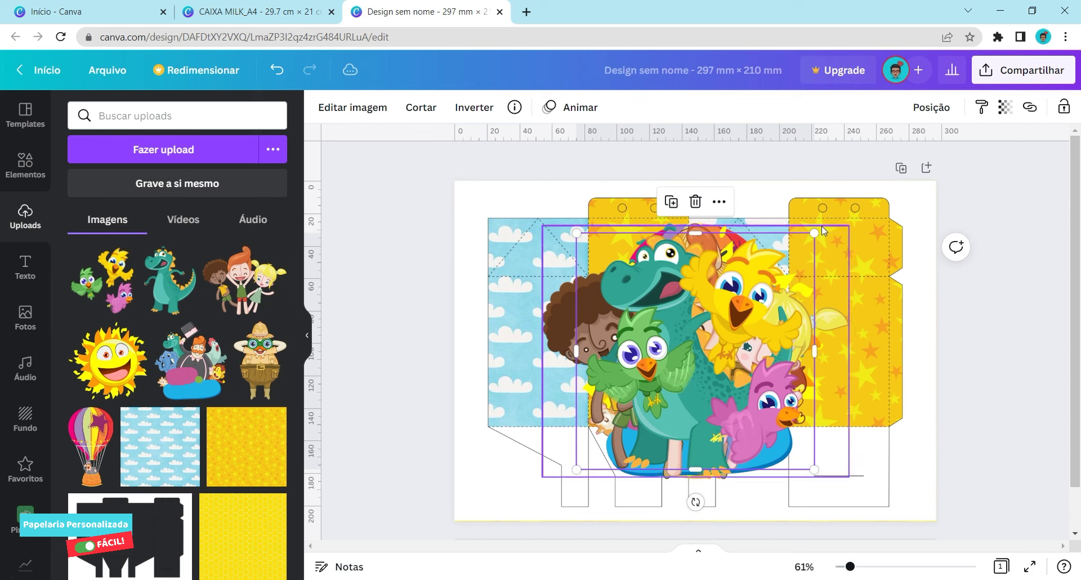
# - Shrink the birds, children and explorer, placing the children low on the first panel and the birds and explorer on the fourth
pyautogui.moveTo(817, 233); pyautogui.dragTo(860, 306)
pyautogui.click(619, 258)
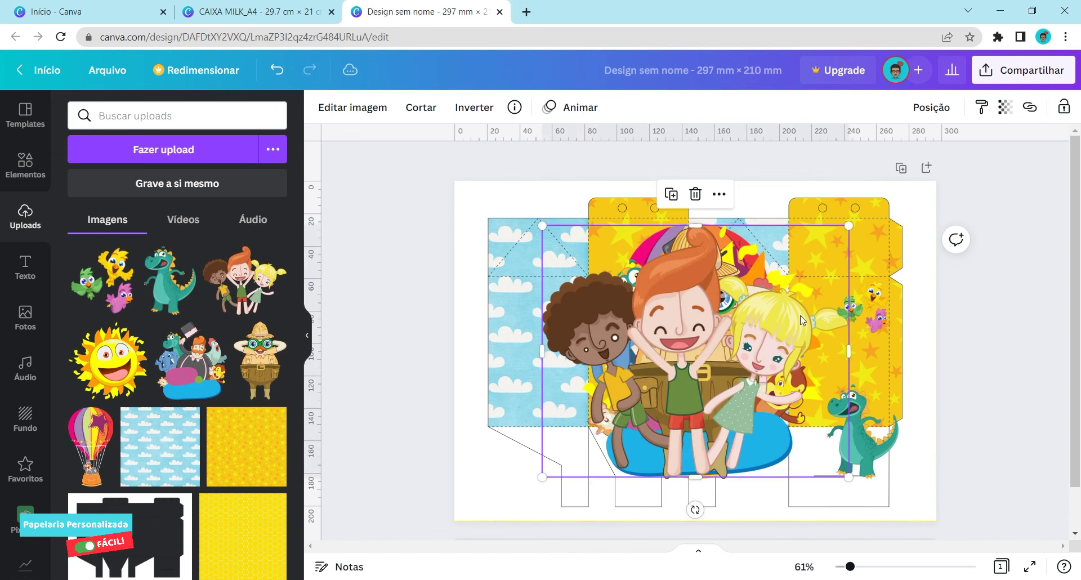
pyautogui.moveTo(848, 225); pyautogui.dragTo(639, 391)
pyautogui.moveTo(591, 436); pyautogui.dragTo(541, 391)
pyautogui.moveTo(568, 189); pyautogui.dragTo(637, 286)
pyautogui.moveTo(692, 366); pyautogui.dragTo(841, 365)
# - Shrink the sun, raft group and balloon, placing them on the first, second and third panels, with the dinosaur low on the third
pyautogui.click(676, 394)
pyautogui.moveTo(783, 270); pyautogui.dragTo(693, 395)
pyautogui.moveTo(799, 242); pyautogui.dragTo(675, 315)
pyautogui.moveTo(639, 349); pyautogui.dragTo(525, 307)
pyautogui.click(698, 265)
pyautogui.moveTo(783, 191); pyautogui.dragTo(748, 248)
pyautogui.moveTo(732, 270); pyautogui.dragTo(753, 329)
pyautogui.moveTo(664, 490); pyautogui.dragTo(663, 370)
pyautogui.moveTo(861, 439); pyautogui.dragTo(724, 389)
pyautogui.moveTo(655, 335); pyautogui.dragTo(652, 347)
pyautogui.click(637, 238)
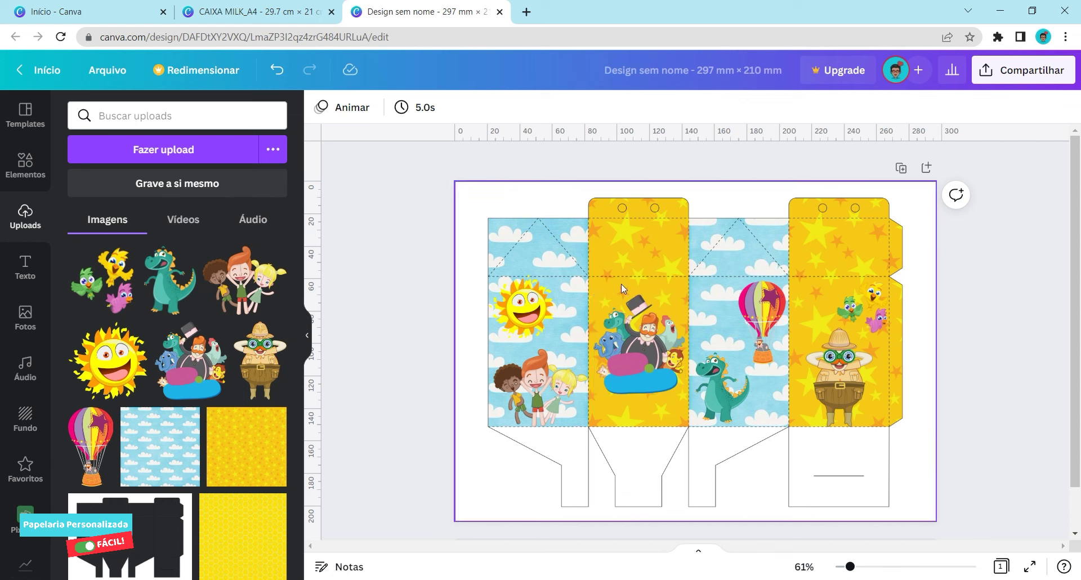
# - Give the raft group image a Brilhante shadow with size 5, transparency 100 and blur 0
pyautogui.click(643, 349)
pyautogui.moveTo(850, 566); pyautogui.dragTo(874, 566)
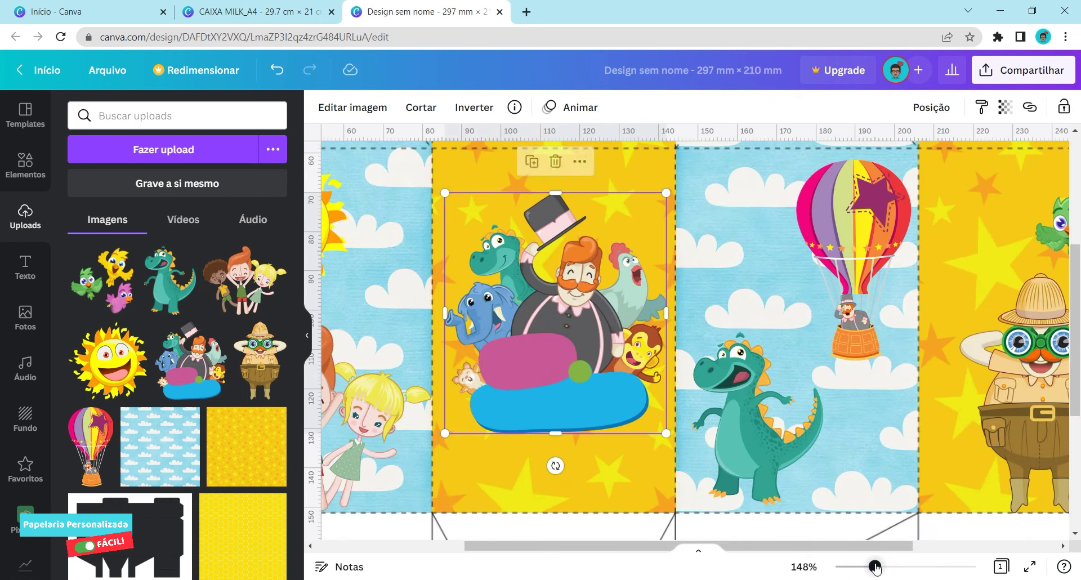
pyautogui.click(359, 113)
pyautogui.click(103, 232)
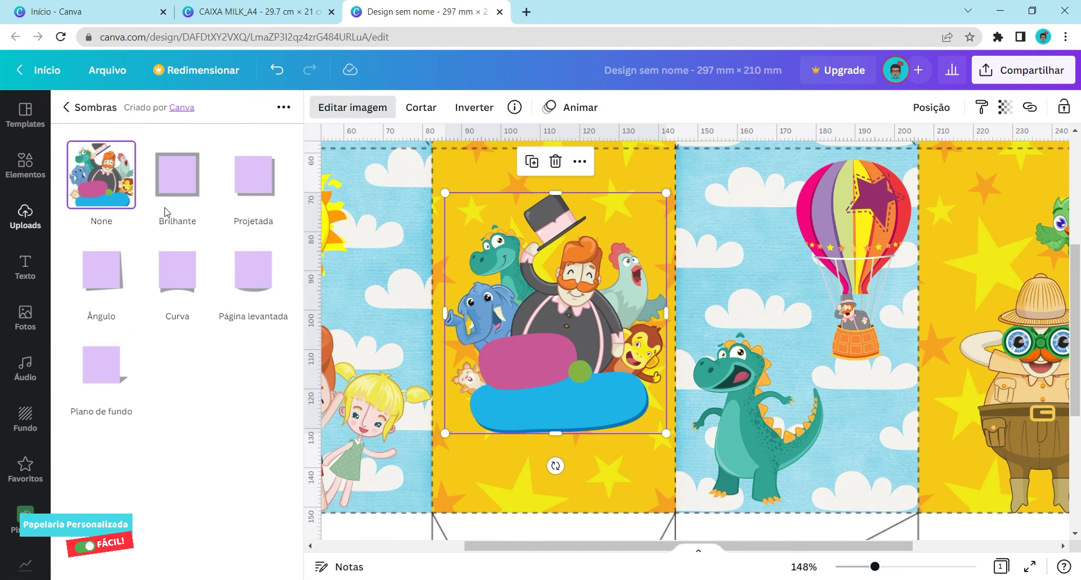
pyautogui.click(181, 181)
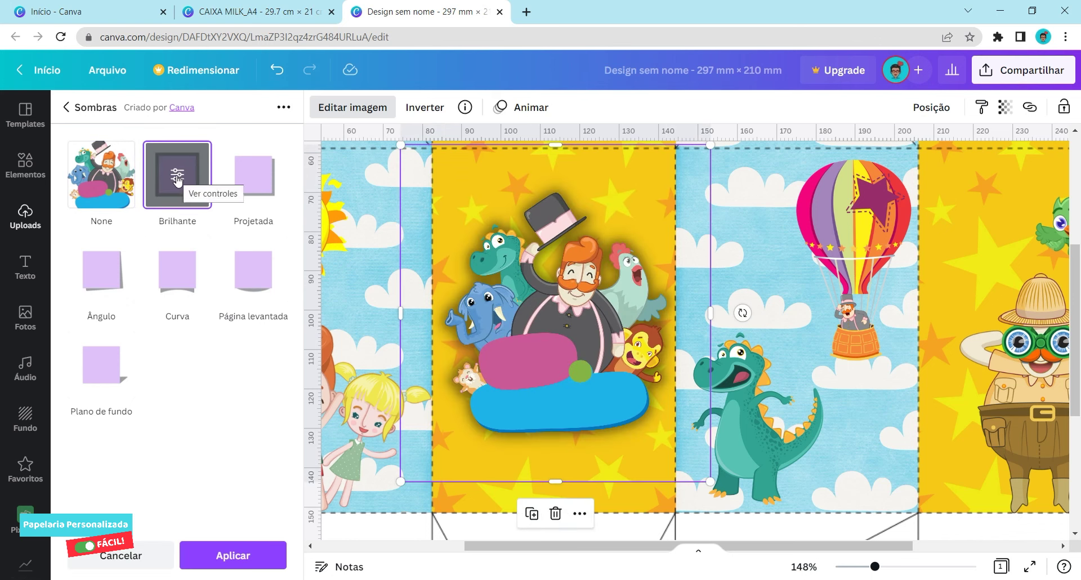
pyautogui.click(177, 179)
pyautogui.moveTo(125, 260); pyautogui.dragTo(68, 260)
pyautogui.moveTo(181, 217); pyautogui.dragTo(290, 217)
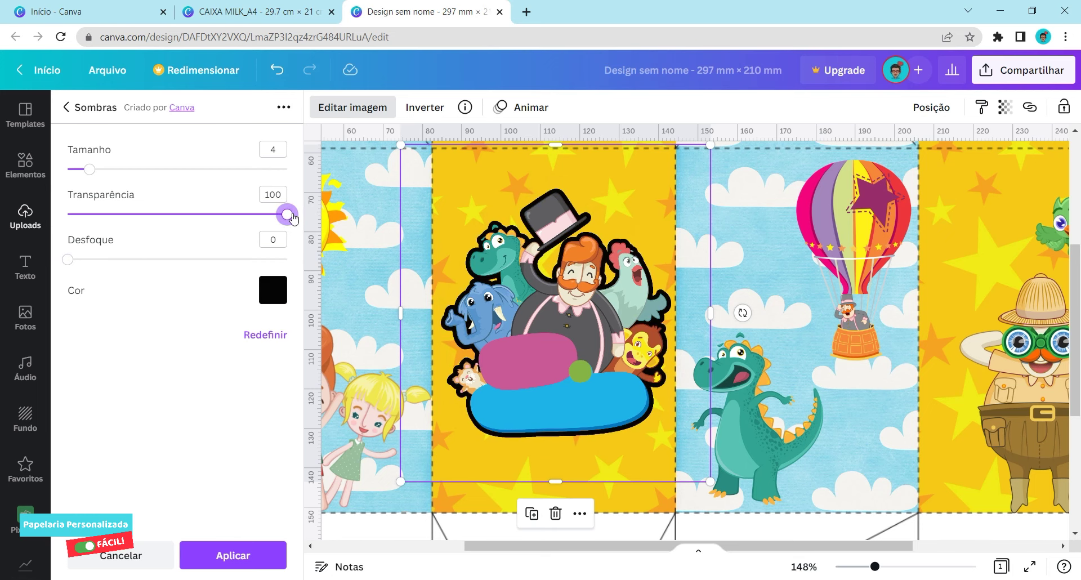
pyautogui.moveTo(90, 170); pyautogui.dragTo(97, 178)
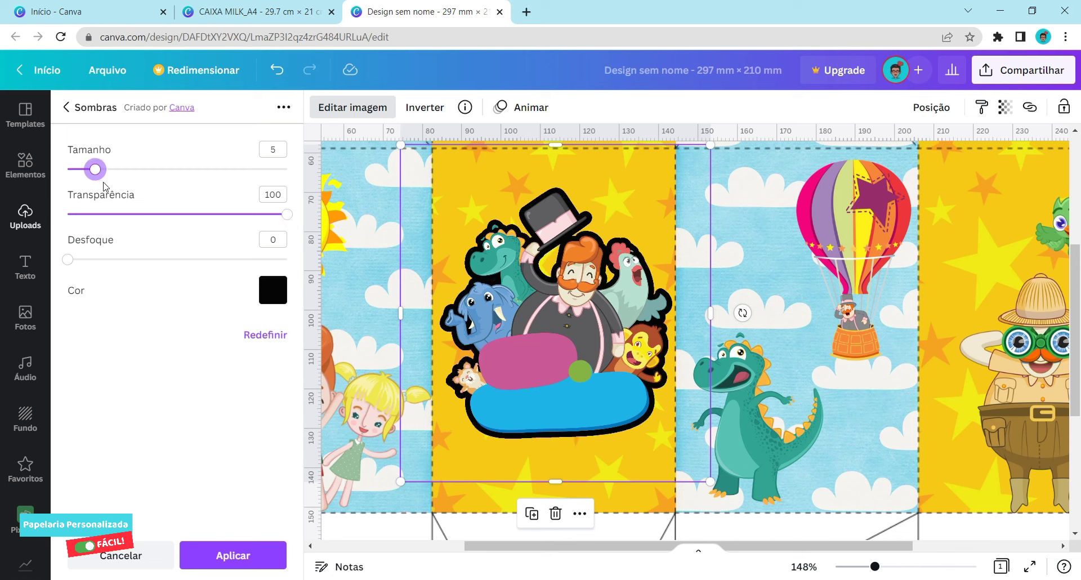
# - Change the raft group's shadow colour to white and apply the effect
pyautogui.click(270, 294)
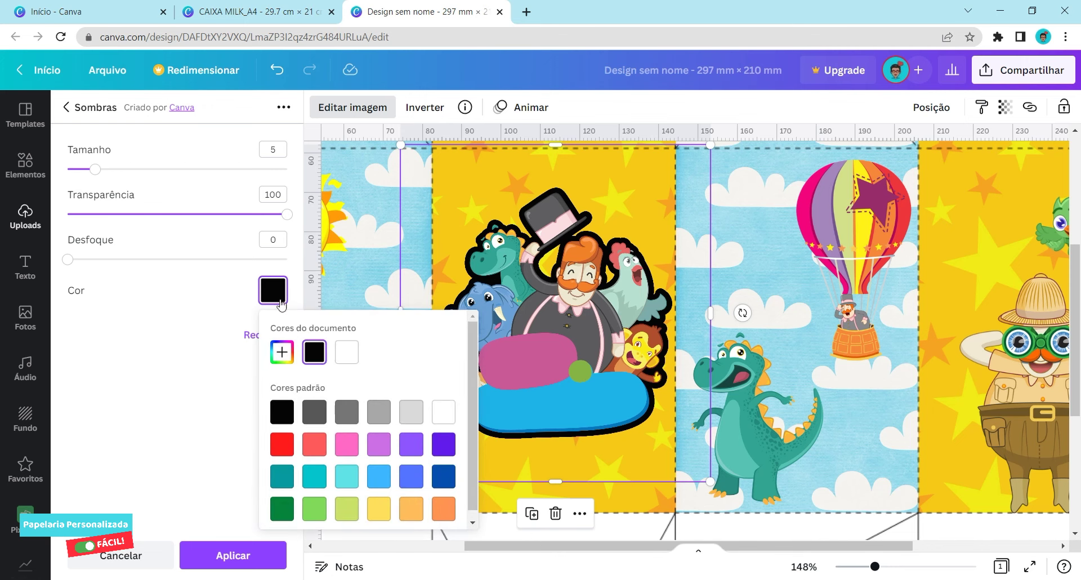
pyautogui.click(353, 359)
pyautogui.click(247, 555)
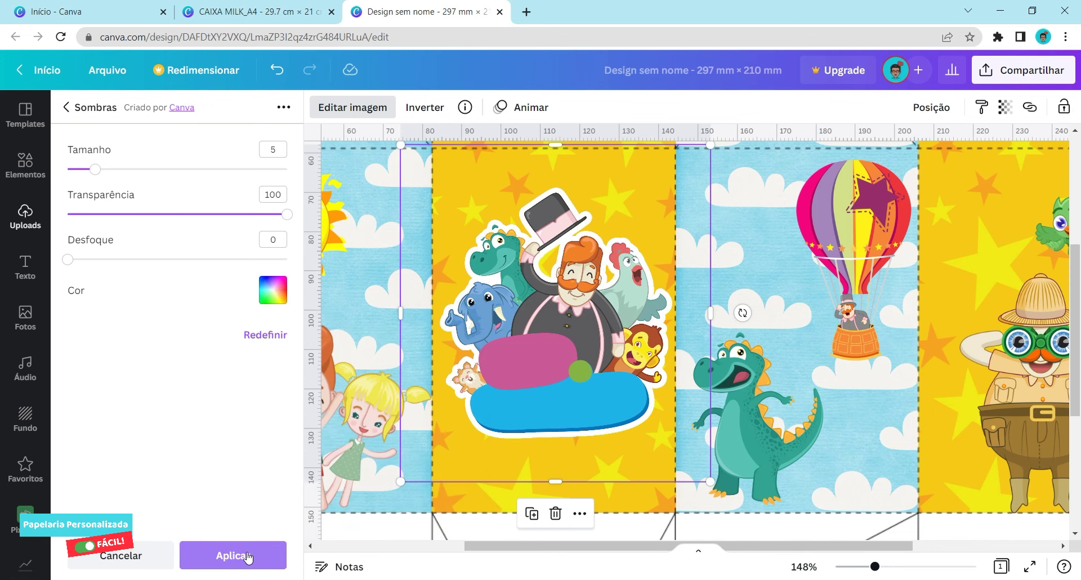
pyautogui.click(246, 556)
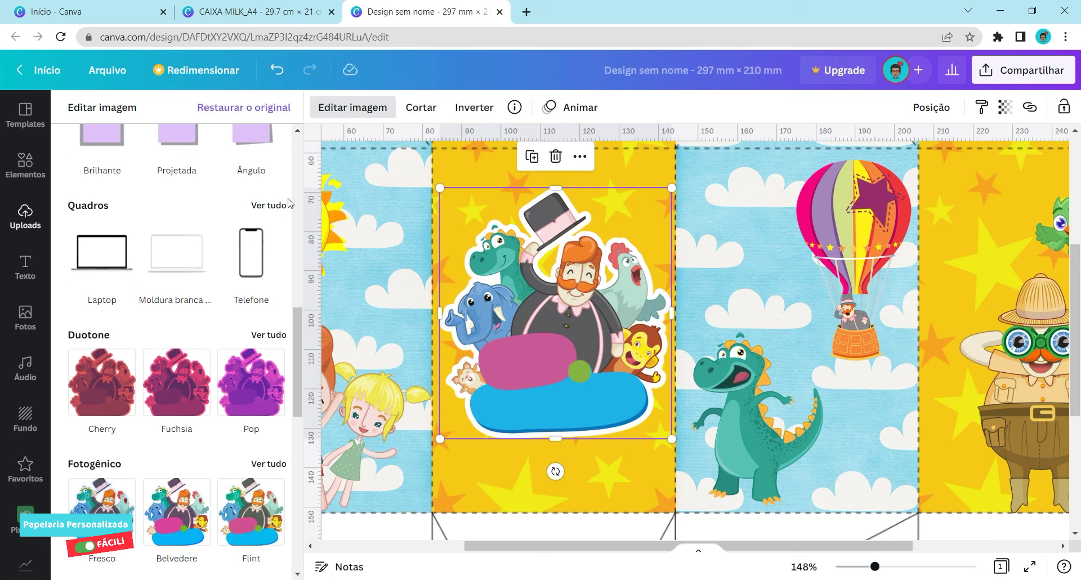
# - Add the title text "Mundo", shrink it to size 16,1 and tilt it slightly over the raft group's pink shape
pyautogui.click(25, 269)
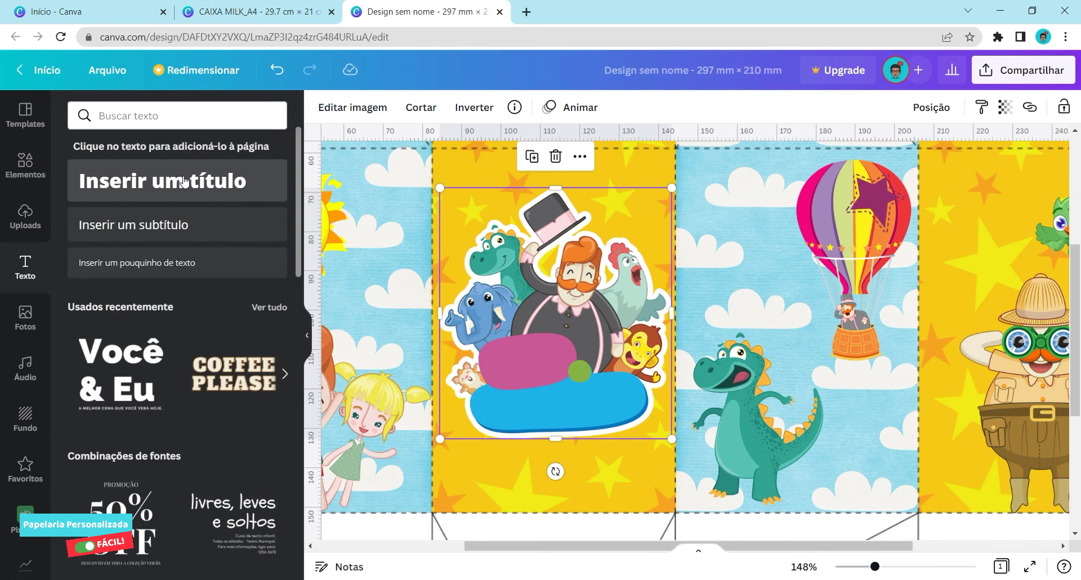
pyautogui.click(201, 181)
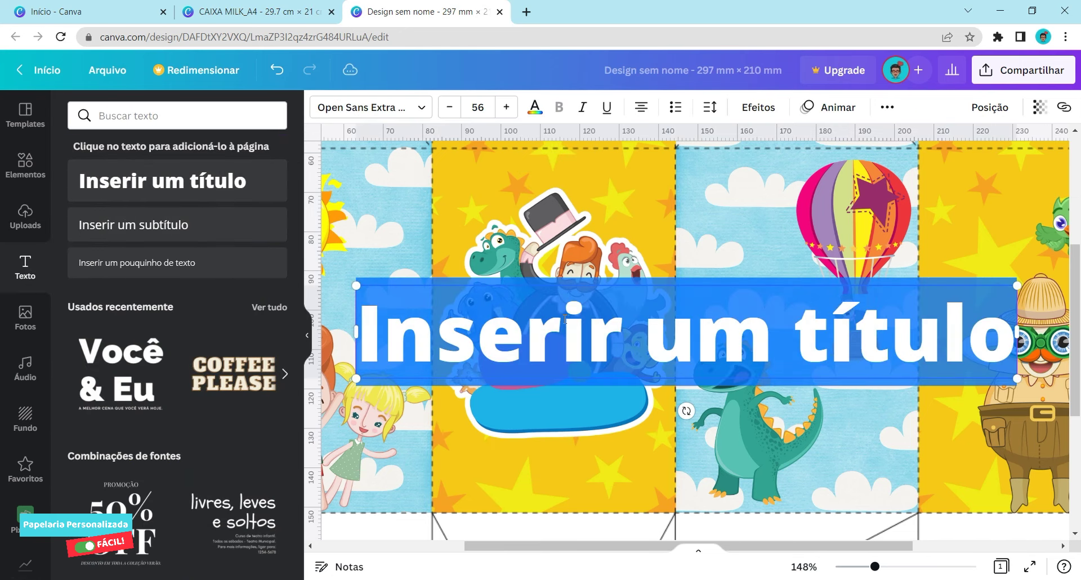
pyautogui.write('Mundo')
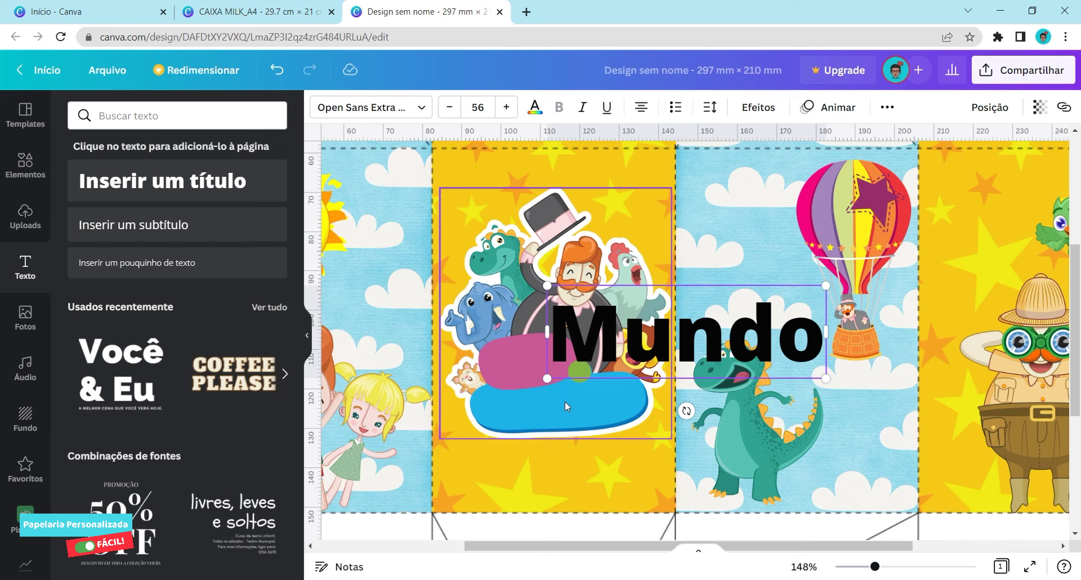
pyautogui.moveTo(825, 378); pyautogui.dragTo(627, 312)
pyautogui.moveTo(587, 299); pyautogui.dragTo(527, 358)
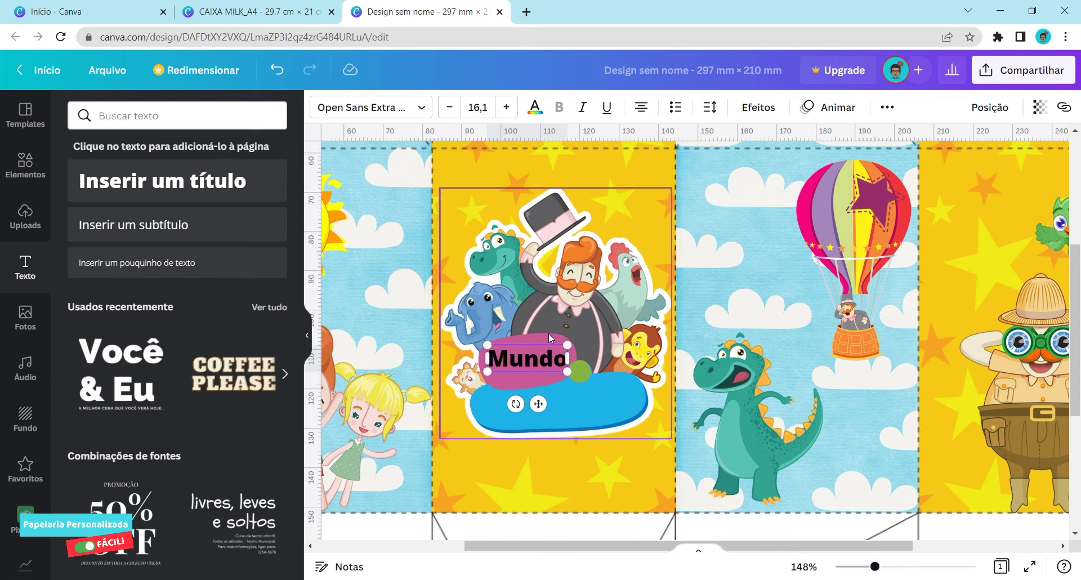
pyautogui.moveTo(515, 404); pyautogui.dragTo(528, 406)
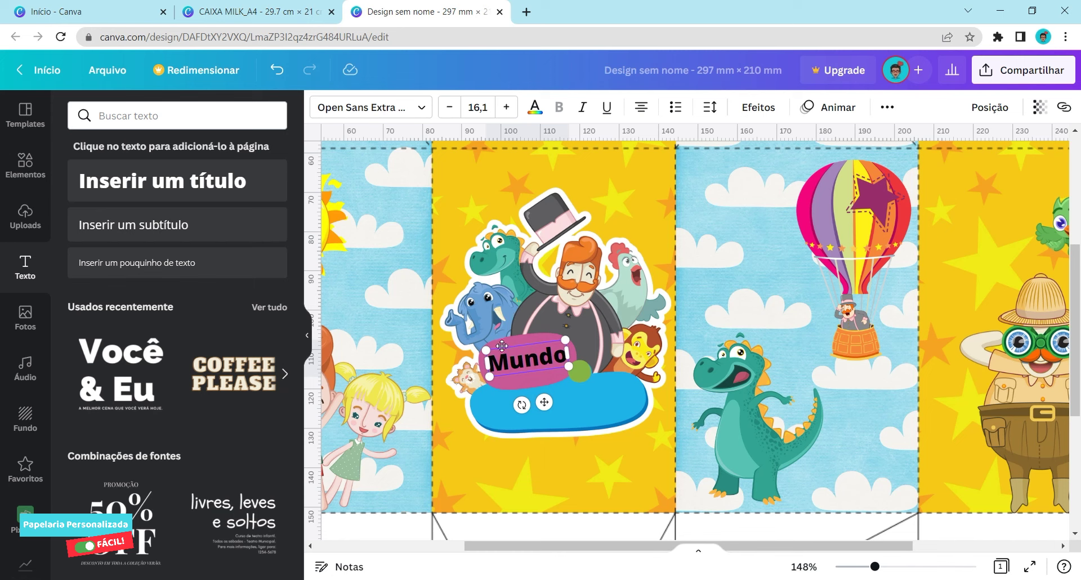
# - Set the font of the "Mundo" text to Fredoka One
pyautogui.click(423, 115)
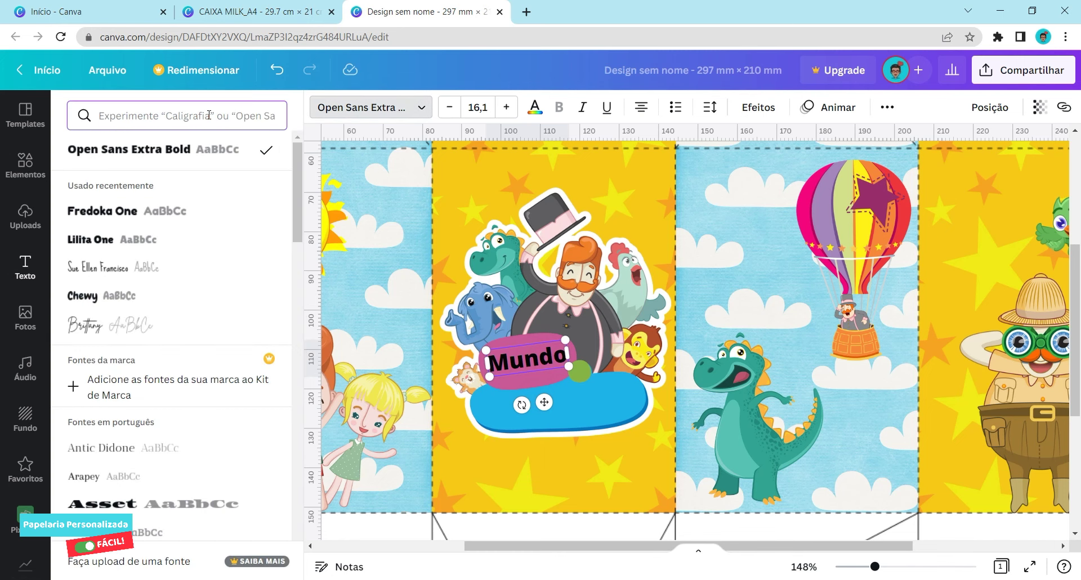
pyautogui.write('Fredoka')
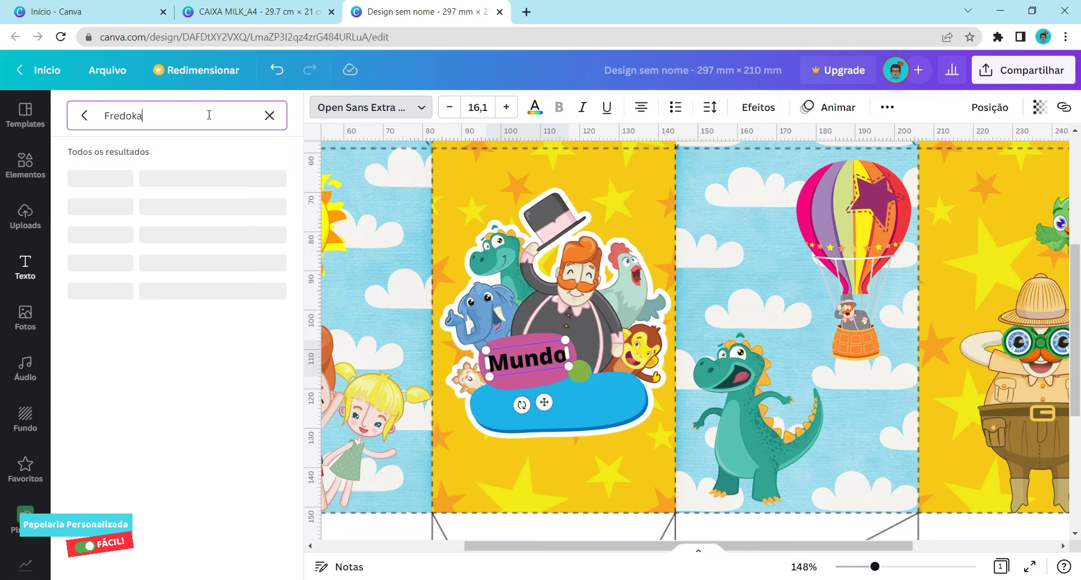
pyautogui.click(174, 178)
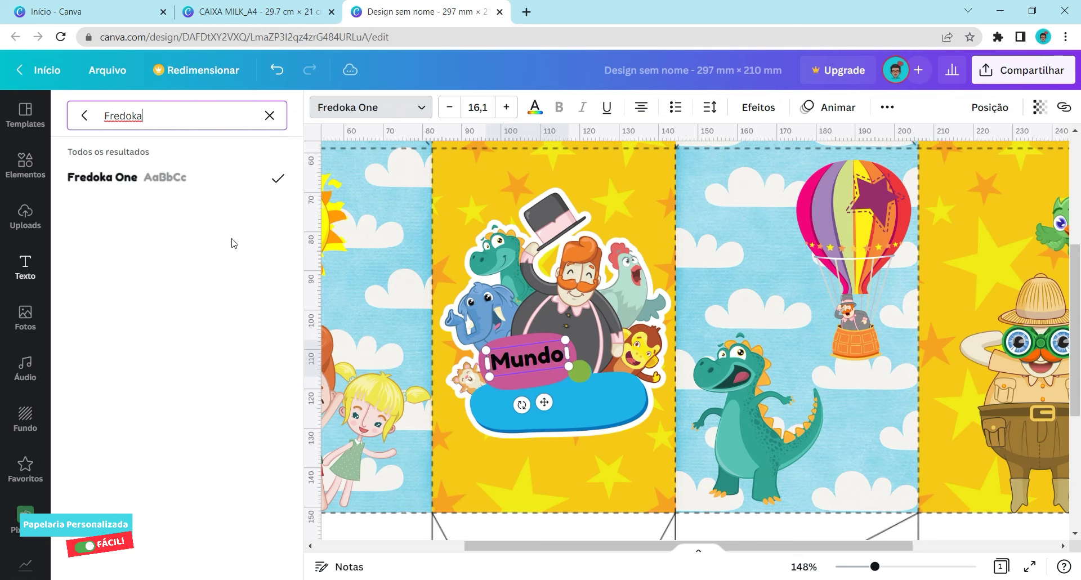
# - Recolour the "Mundo" text white, enlarge it to size 18,2 and centre it on the pink shape
pyautogui.click(535, 107)
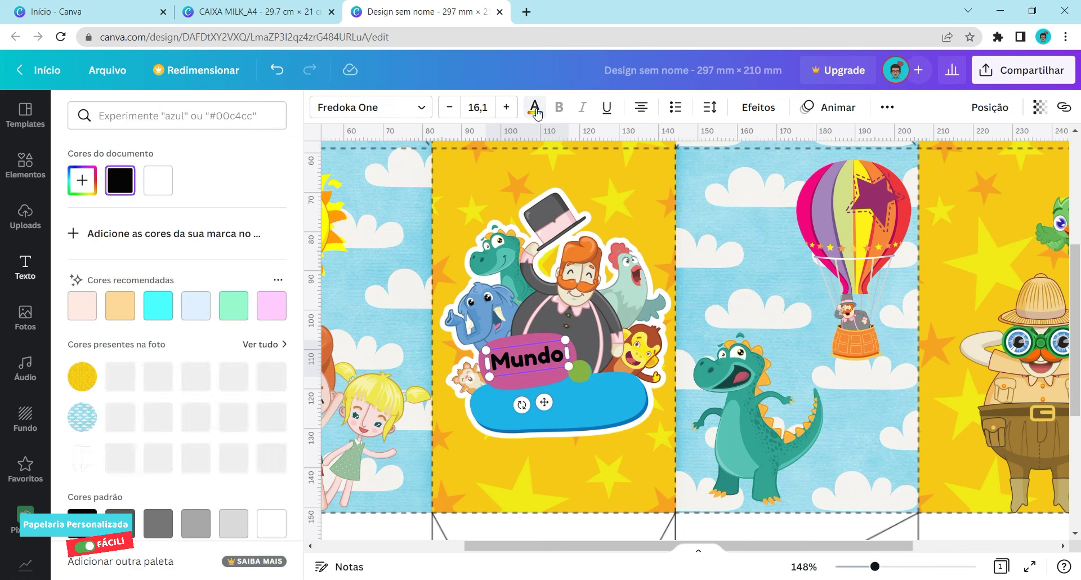
pyautogui.click(159, 180)
pyautogui.moveTo(568, 367); pyautogui.dragTo(577, 373)
pyautogui.moveTo(544, 406); pyautogui.dragTo(542, 405)
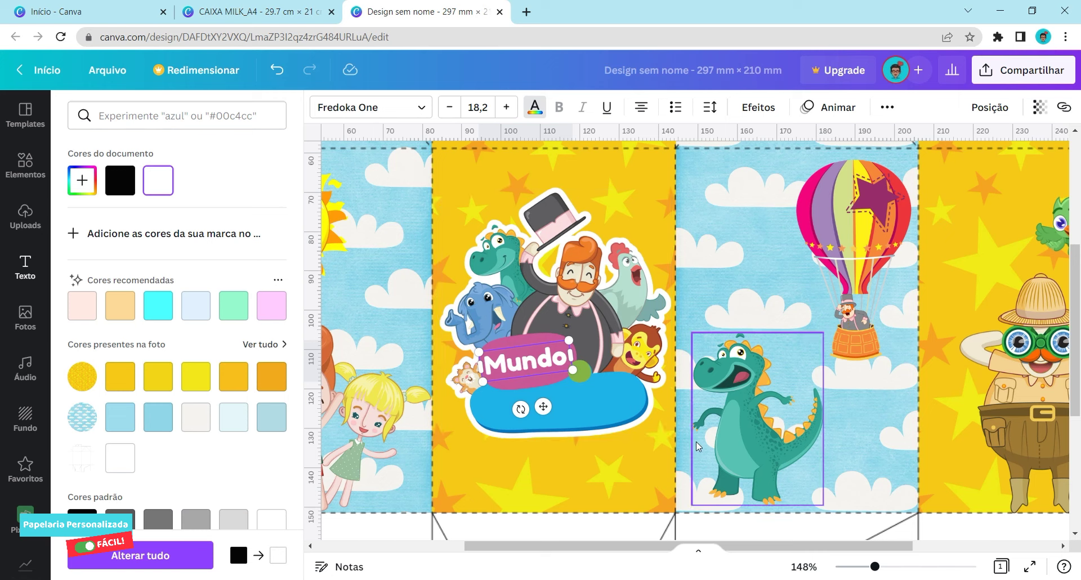
# - Duplicate the "Mundo" text, change the copy to "do", shrink it to size 10,9 and place it on the green circle
pyautogui.moveTo(560, 365); pyautogui.dragTo(581, 386)
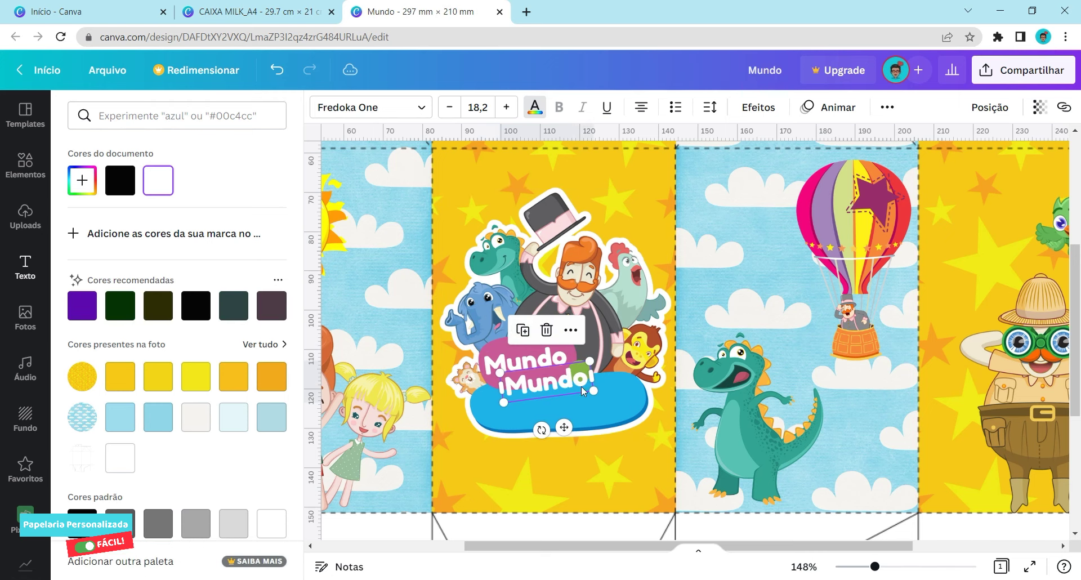
pyautogui.doubleClick(572, 384)
pyautogui.write('do')
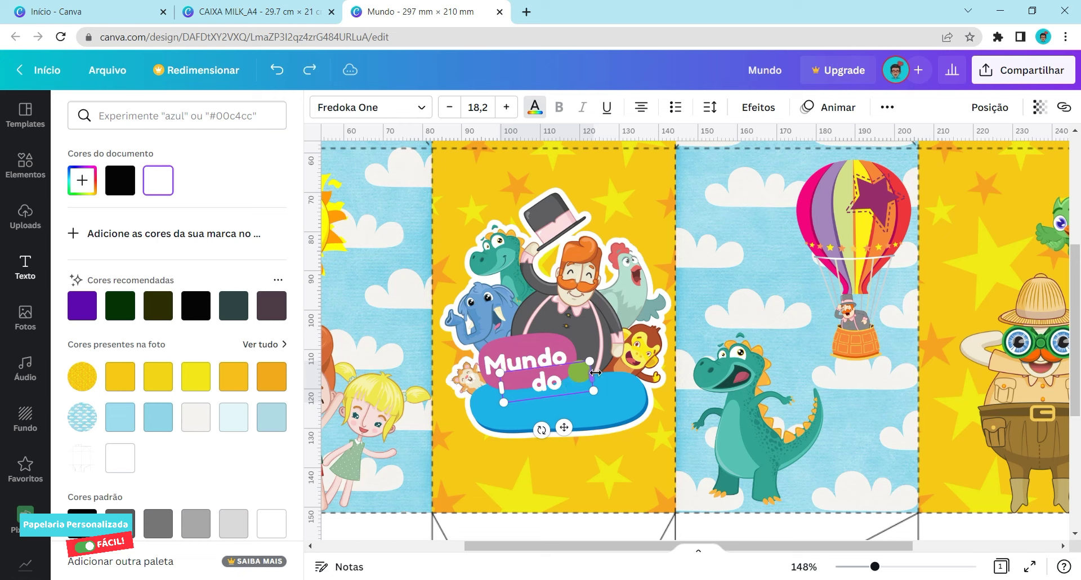
pyautogui.moveTo(595, 373); pyautogui.dragTo(527, 390)
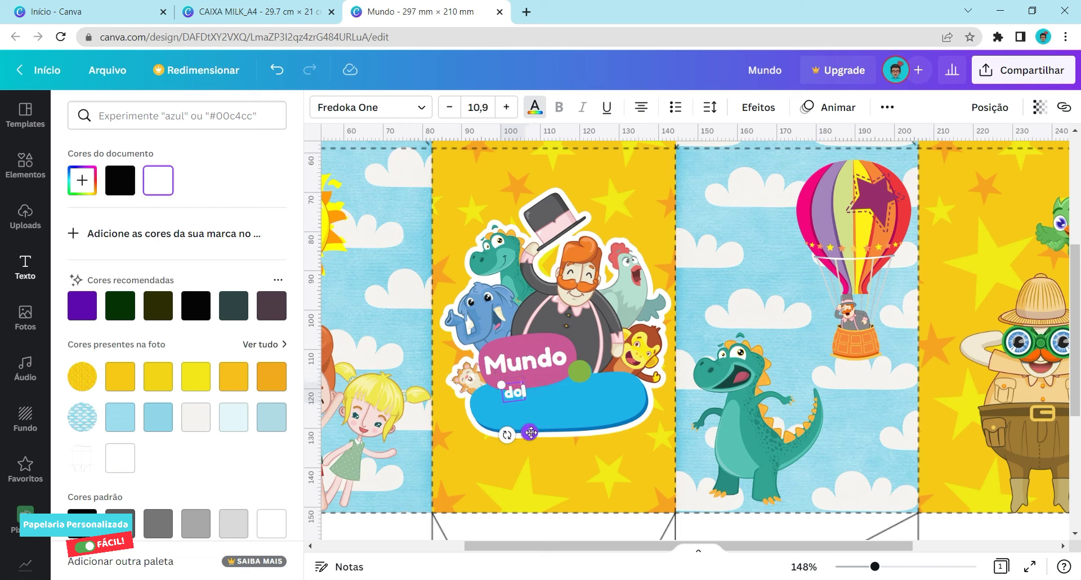
pyautogui.moveTo(530, 432); pyautogui.dragTo(597, 414)
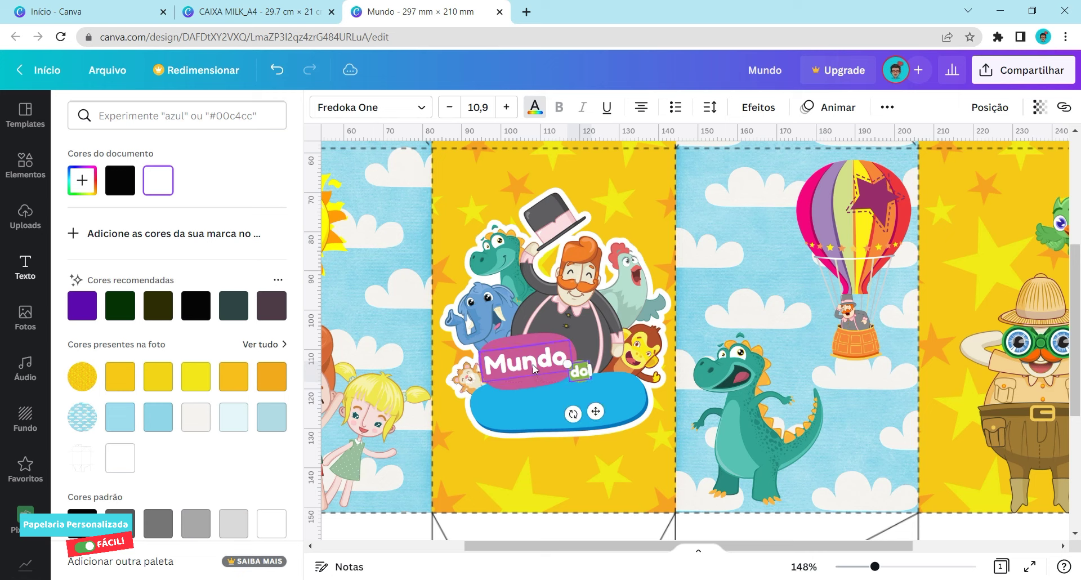
# - Duplicate the "Mundo" text onto the blue shape, adjust its tilt and replace the copy's wording with the child's first name
pyautogui.click(533, 364)
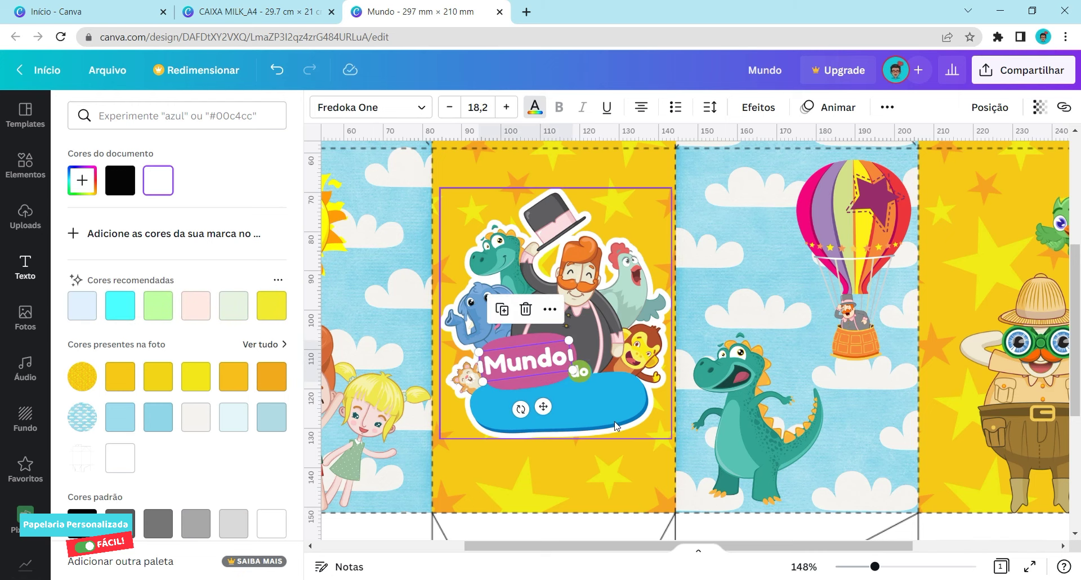
pyautogui.hotkey('ctrl', 'd')
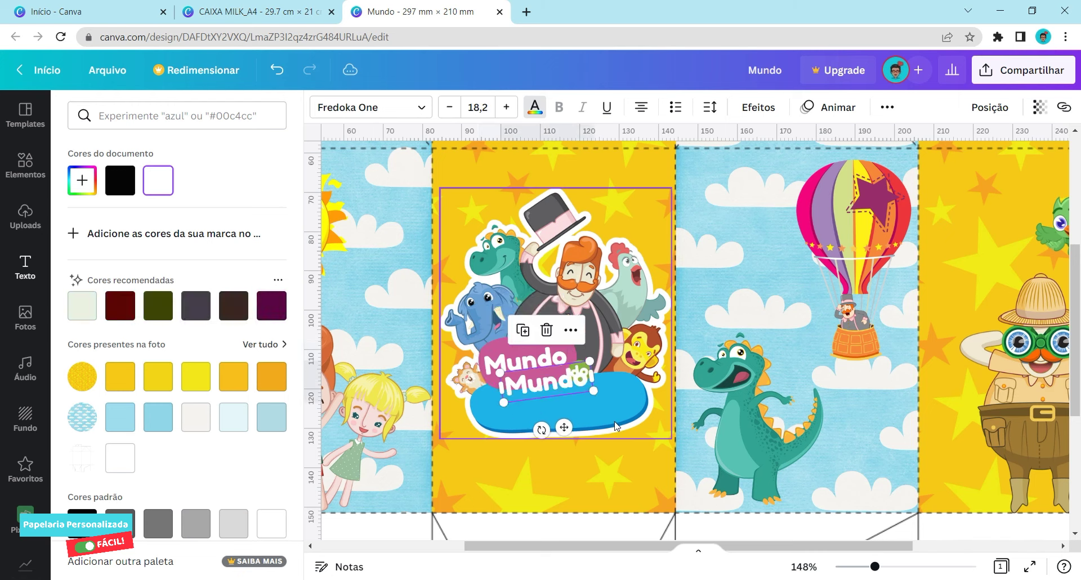
pyautogui.moveTo(564, 427); pyautogui.dragTo(528, 454)
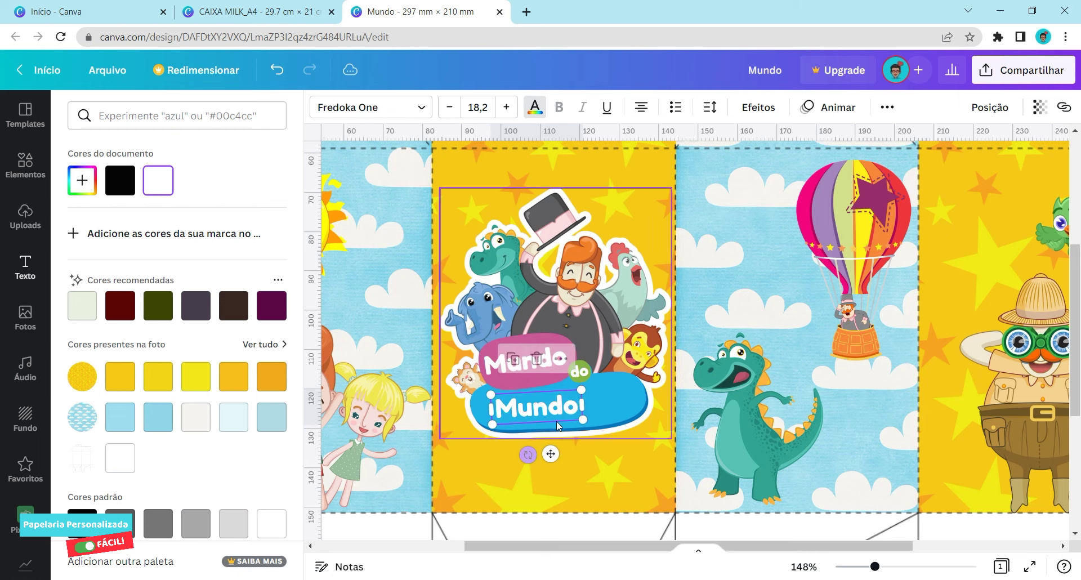
pyautogui.doubleClick(567, 400)
pyautogui.write('Gustavo')
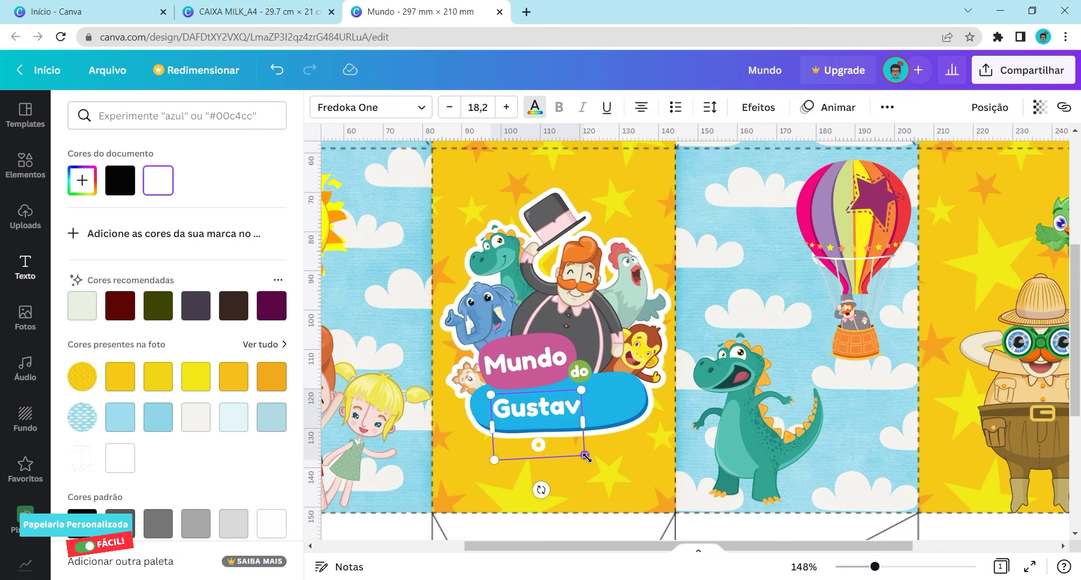
# - Widen the name's text box to fit one line, enlarge it to size 25,5 and centre it on the blue shape
pyautogui.click(583, 422)
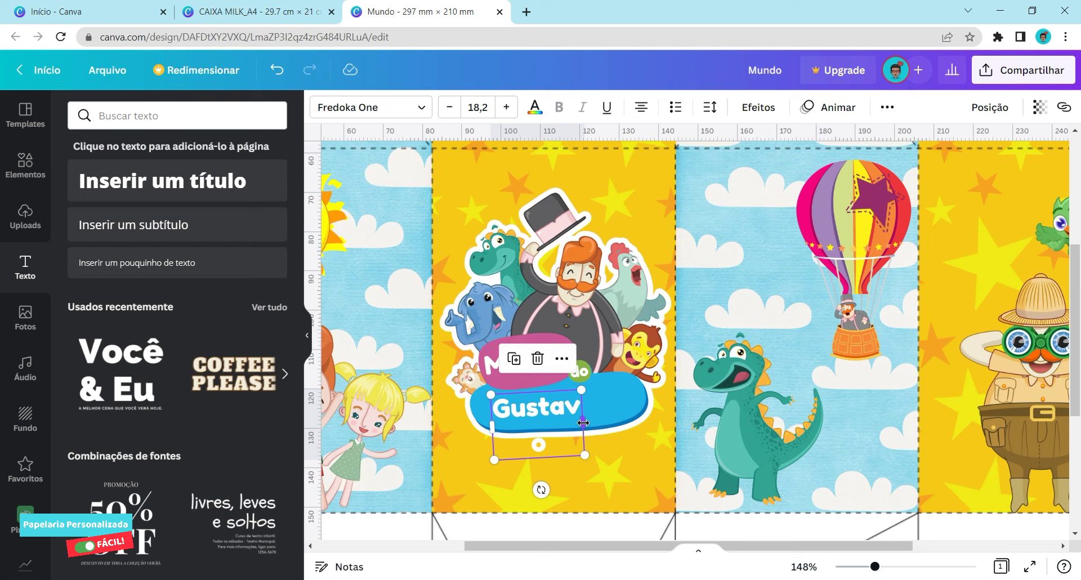
pyautogui.moveTo(583, 420); pyautogui.dragTo(614, 417)
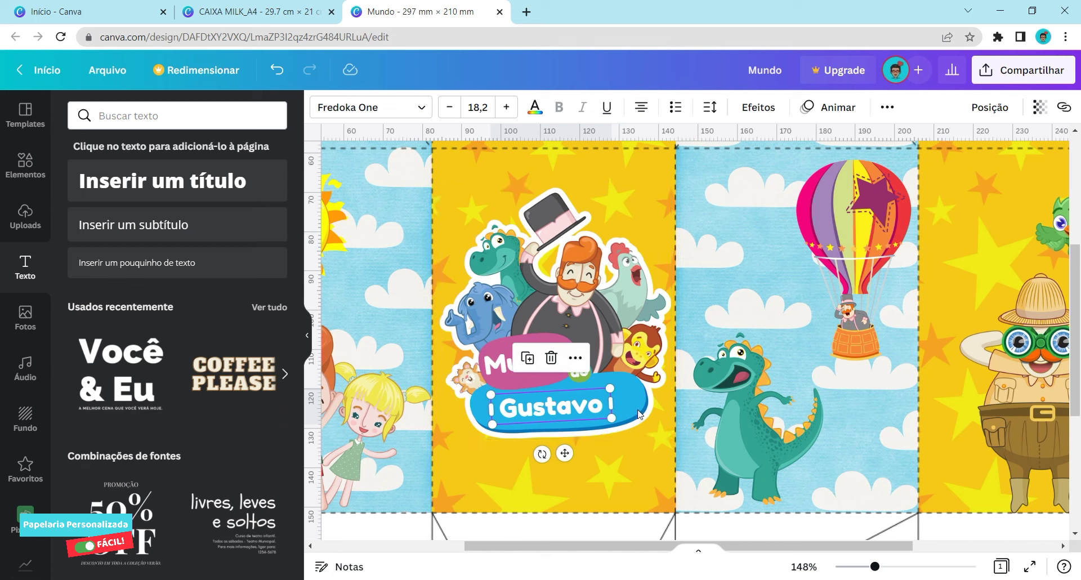
pyautogui.moveTo(615, 419); pyautogui.dragTo(660, 428)
pyautogui.moveTo(589, 464); pyautogui.dragTo(576, 457)
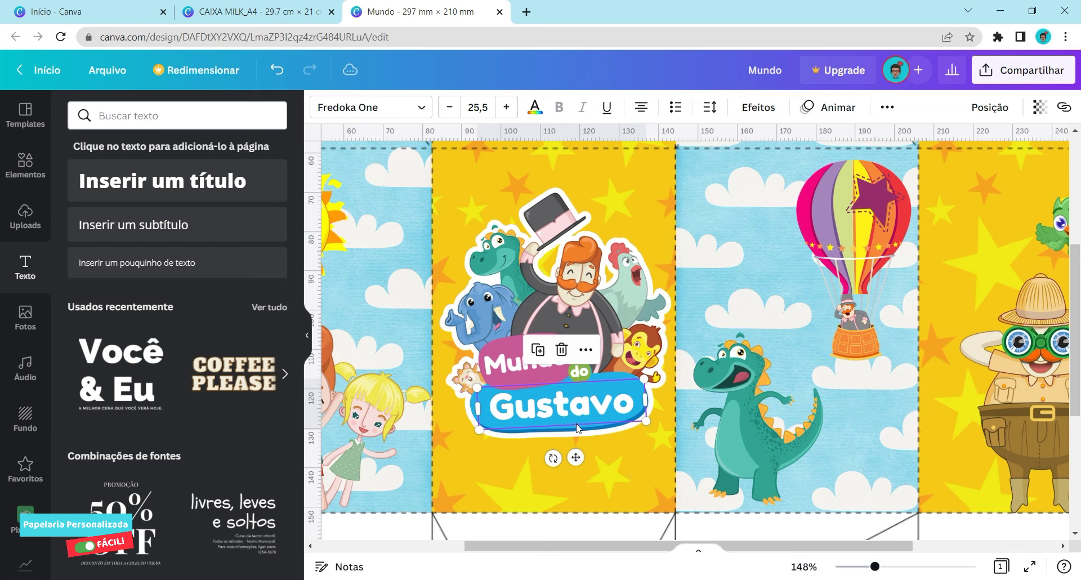
# - Duplicate the name text below the blue shape, straighten it, change it to "7 anos" and enlarge it to size 41,1
pyautogui.hotkey('ctrl', 'd')
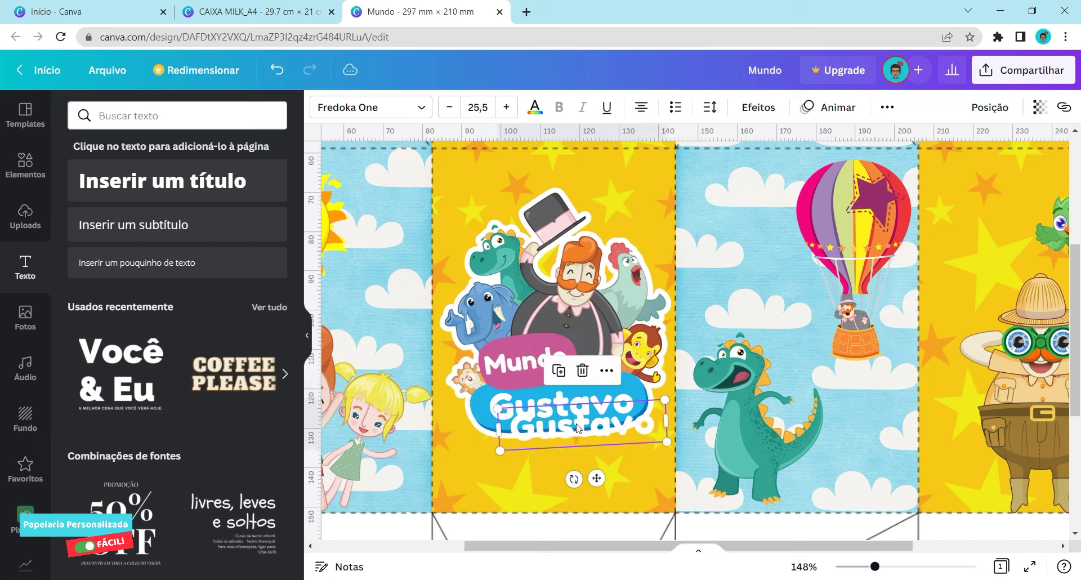
pyautogui.moveTo(606, 431); pyautogui.dragTo(560, 471)
pyautogui.moveTo(527, 518); pyautogui.dragTo(524, 519)
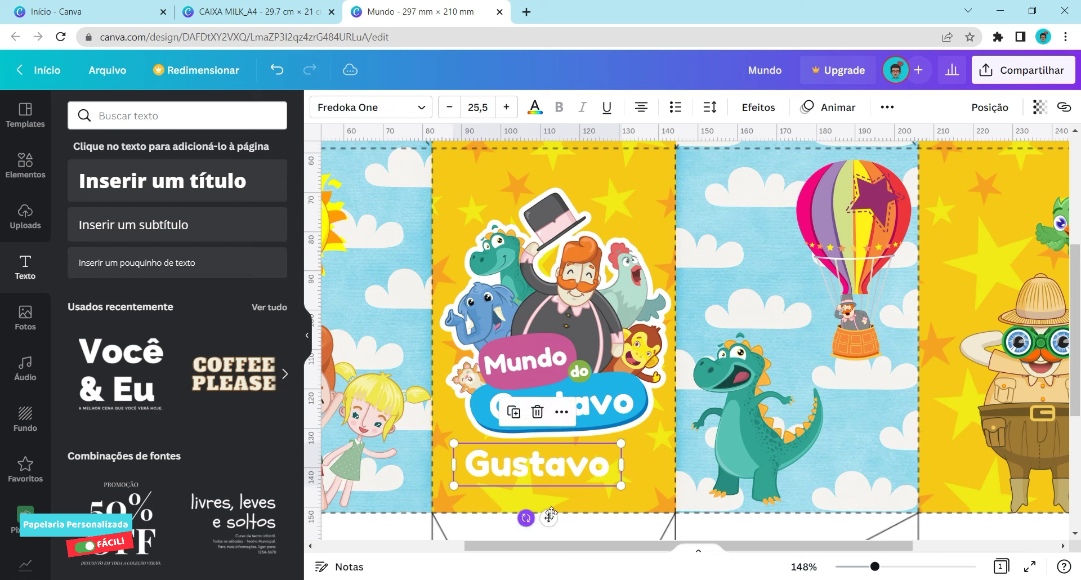
pyautogui.doubleClick(582, 468)
pyautogui.write('7 anos')
pyautogui.moveTo(635, 491); pyautogui.dragTo(736, 516)
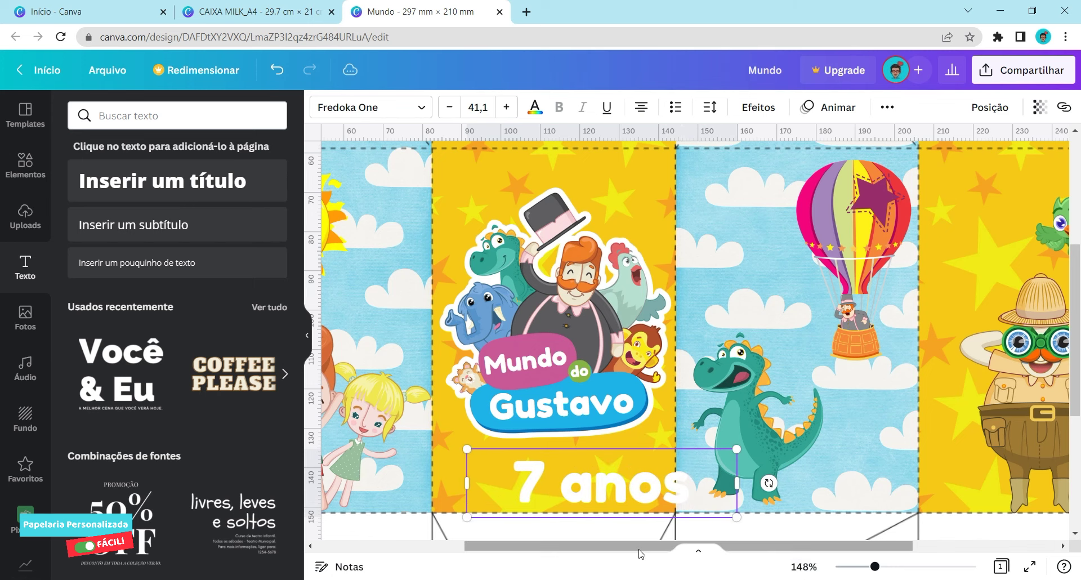
pyautogui.moveTo(532, 483); pyautogui.dragTo(485, 470)
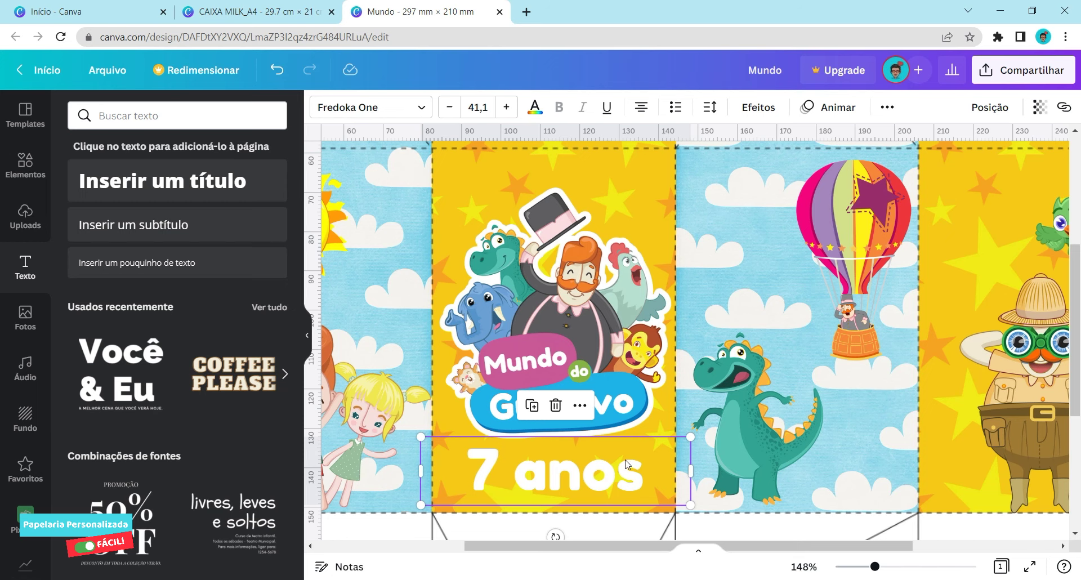
# - Apply the Desalinhado effect to the "7 anos" text with direction 0, distance 0 and white as the effect colour
pyautogui.click(768, 111)
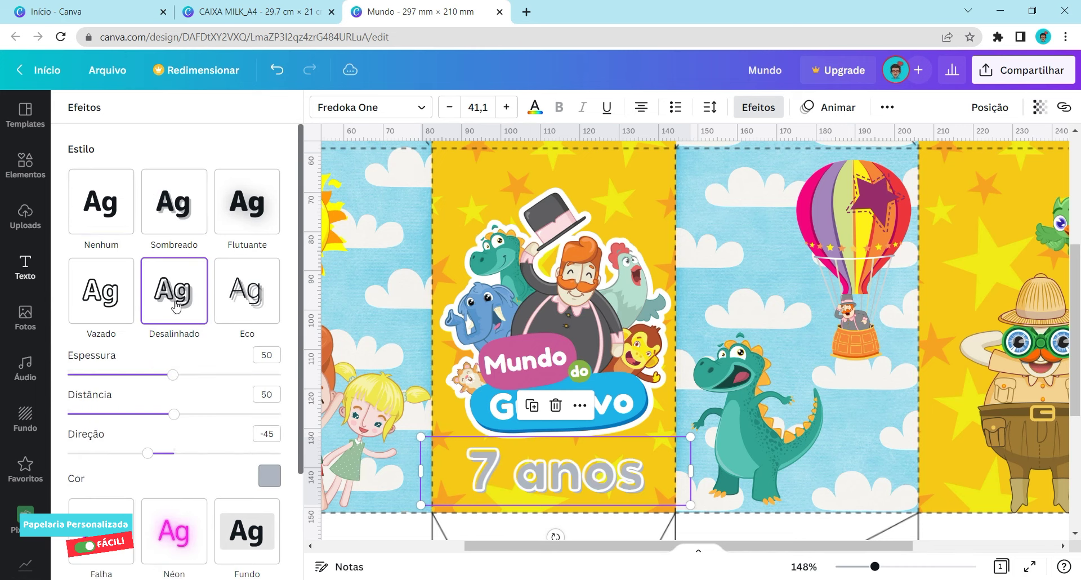
pyautogui.moveTo(148, 452); pyautogui.dragTo(174, 454)
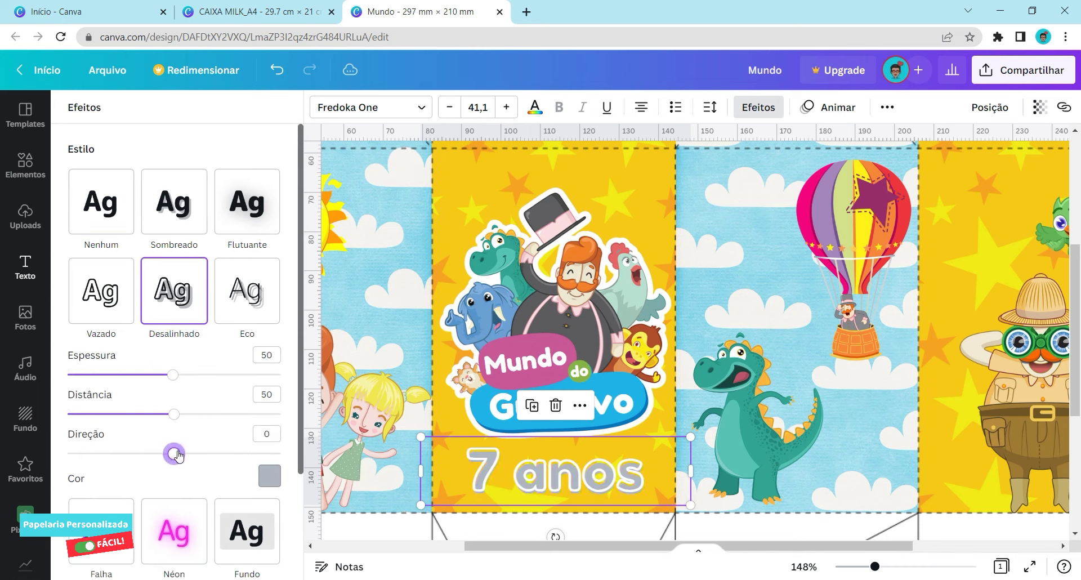
pyautogui.moveTo(175, 419); pyautogui.dragTo(46, 417)
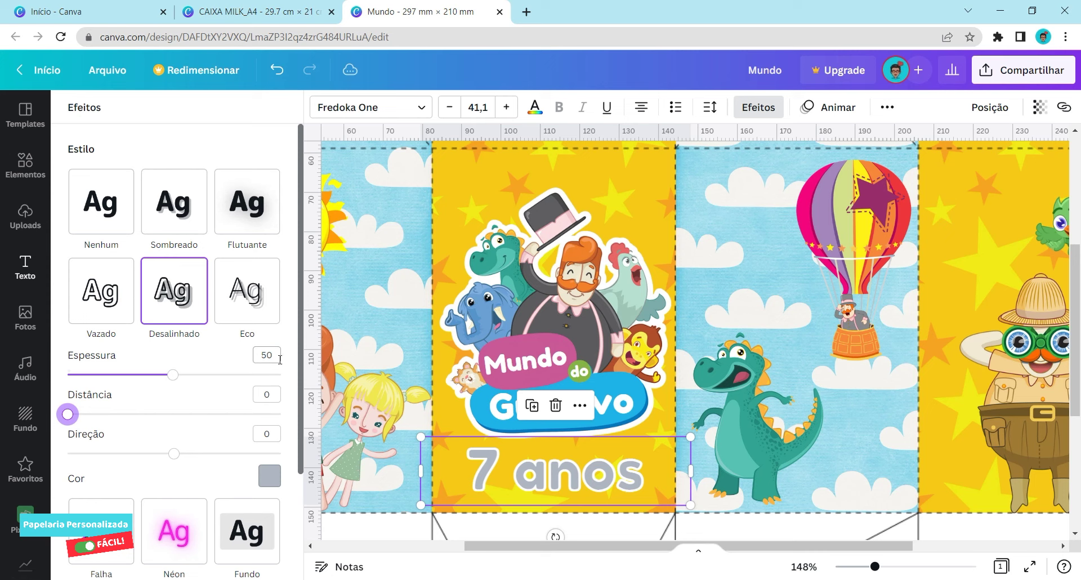
pyautogui.click(275, 469)
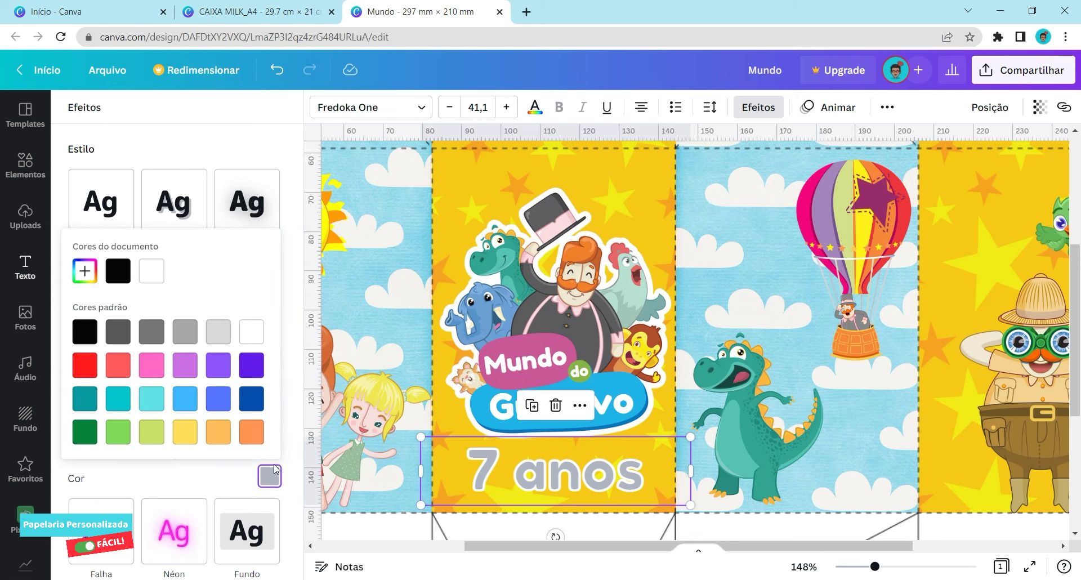
pyautogui.click(248, 336)
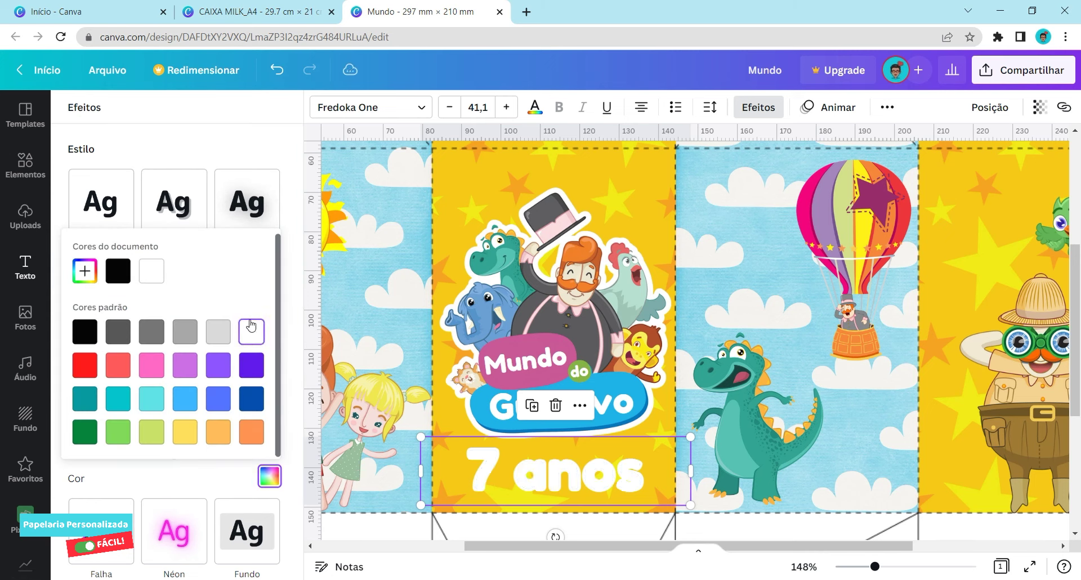
# - Try several outline colours for the "7 anos" text, settle on the standard dark grey and deselect the text
pyautogui.click(536, 110)
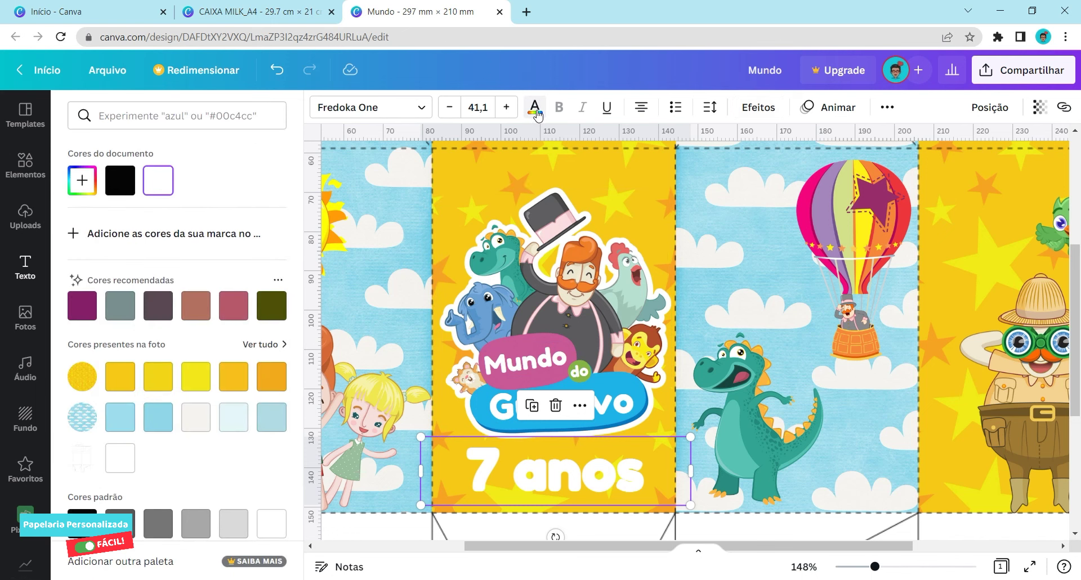
pyautogui.click(133, 186)
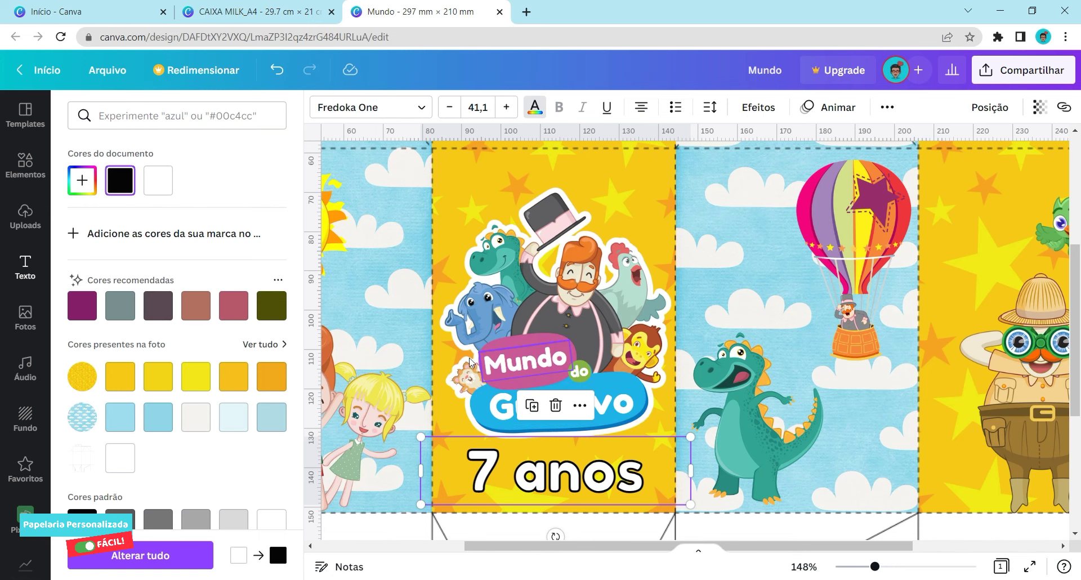
pyautogui.scroll(-1, 160, 426)
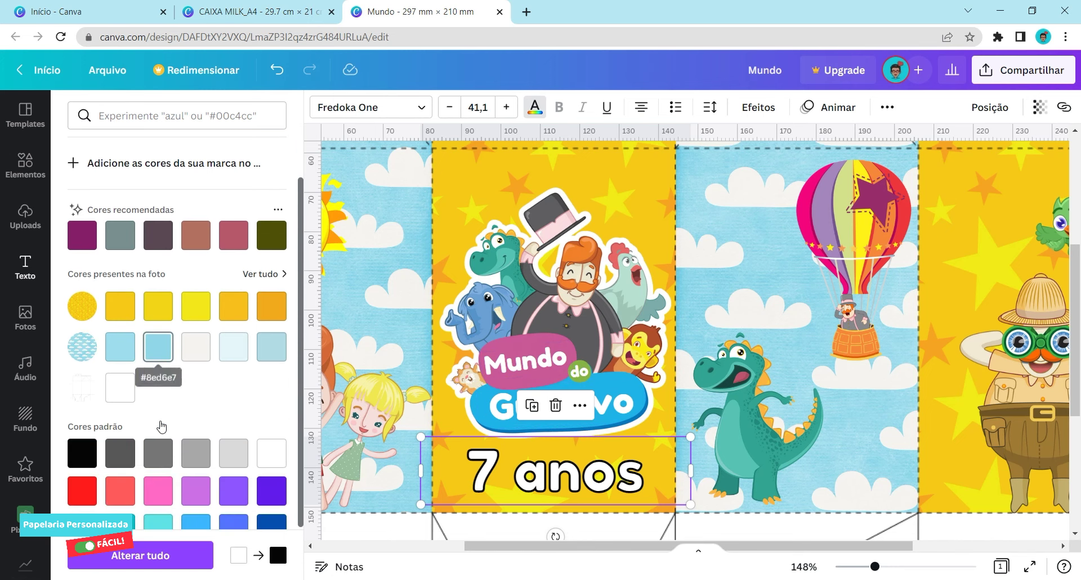
pyautogui.click(119, 348)
pyautogui.scroll(-1, 146, 347)
pyautogui.click(131, 386)
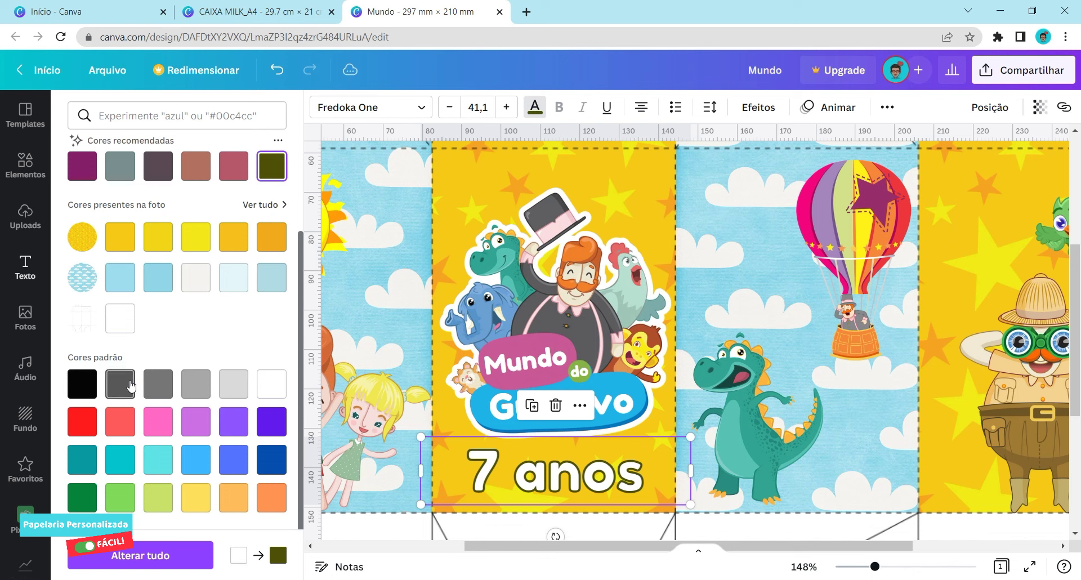
pyautogui.moveTo(874, 566); pyautogui.dragTo(852, 568)
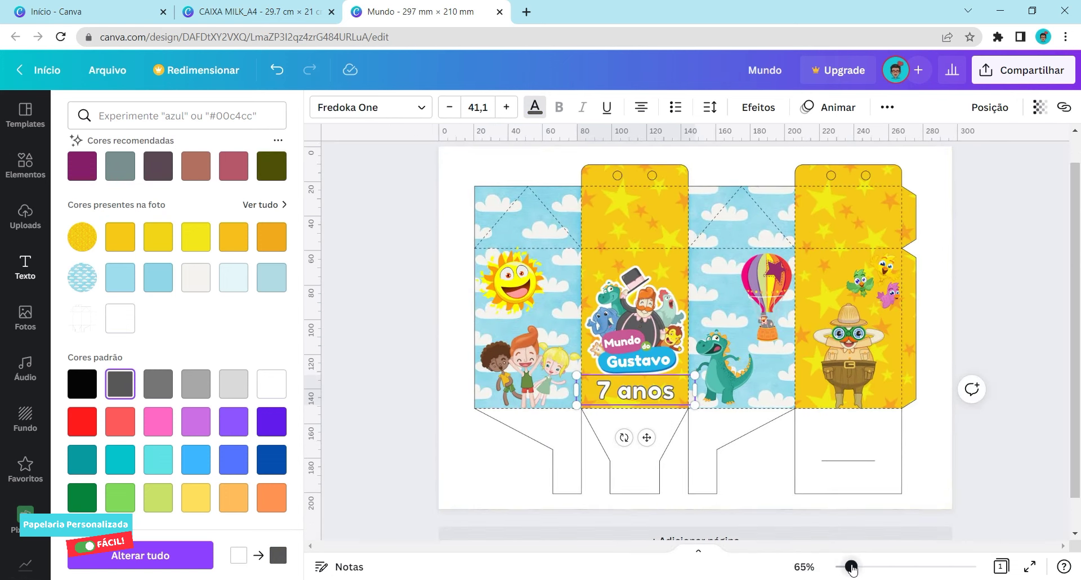
pyautogui.press('Escape')
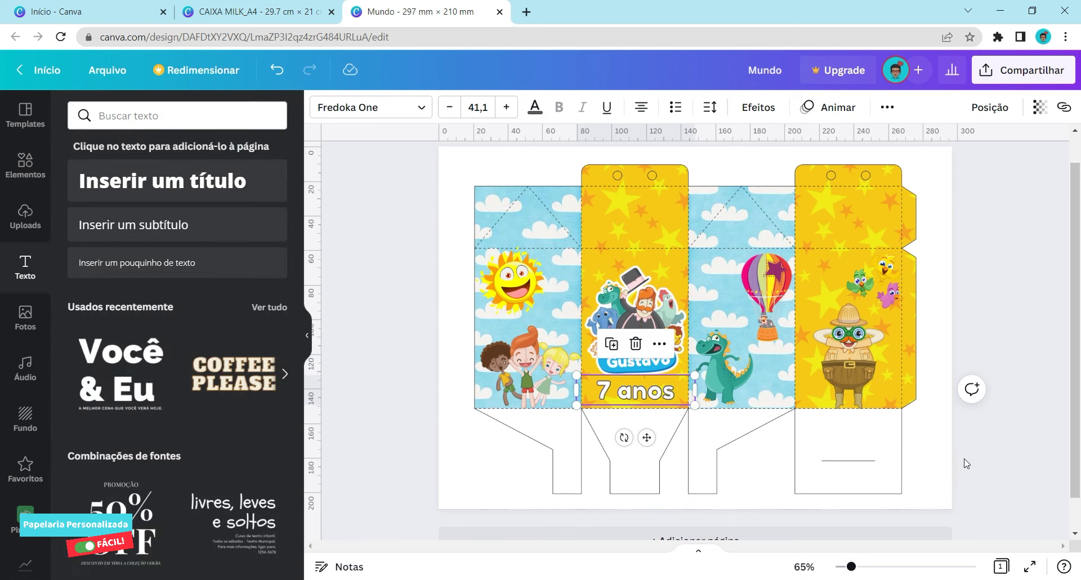
pyautogui.click(966, 463)
# - Download the design as PDF para impressão, with a file name combining "Mundo do", the child's name and "7 anos"
pyautogui.click(1038, 72)
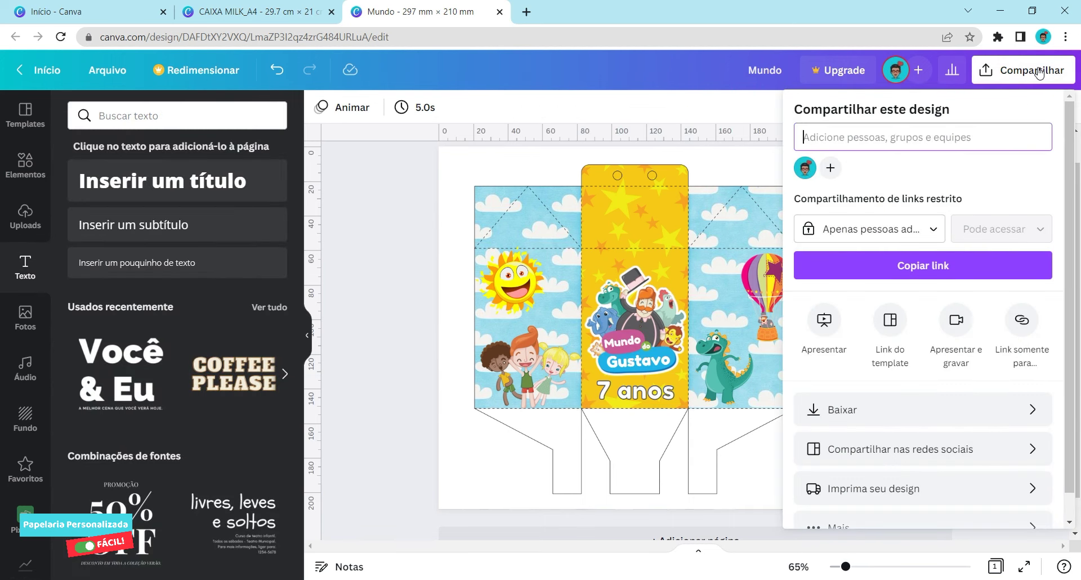
pyautogui.click(926, 409)
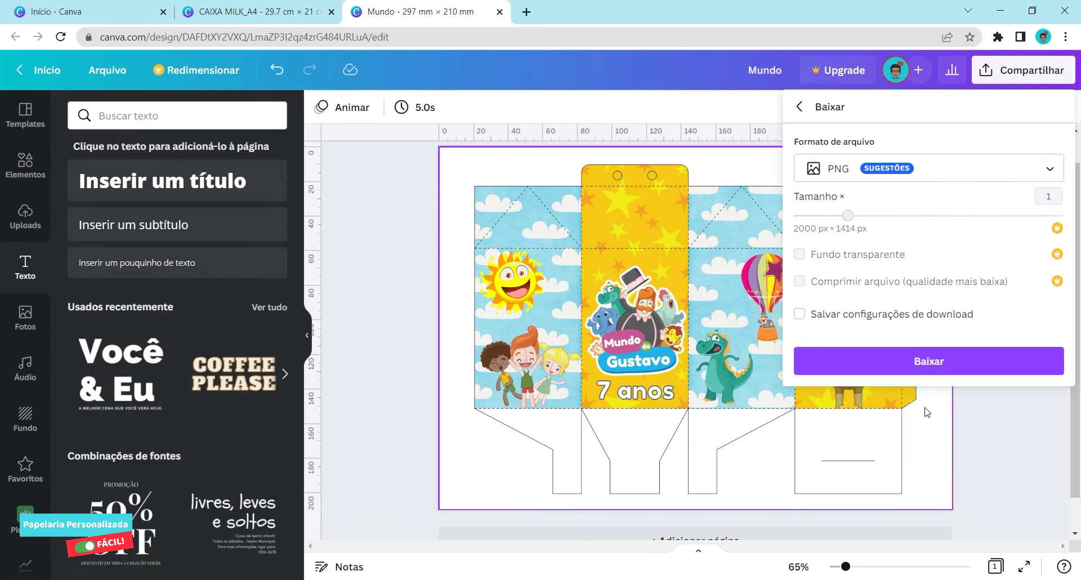
pyautogui.click(924, 164)
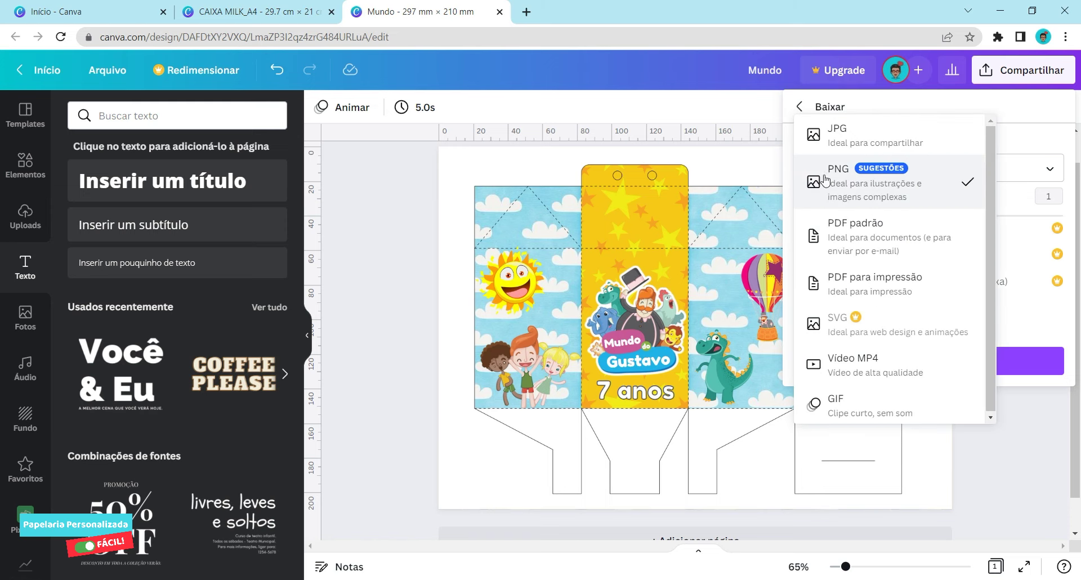
pyautogui.click(887, 289)
pyautogui.click(917, 299)
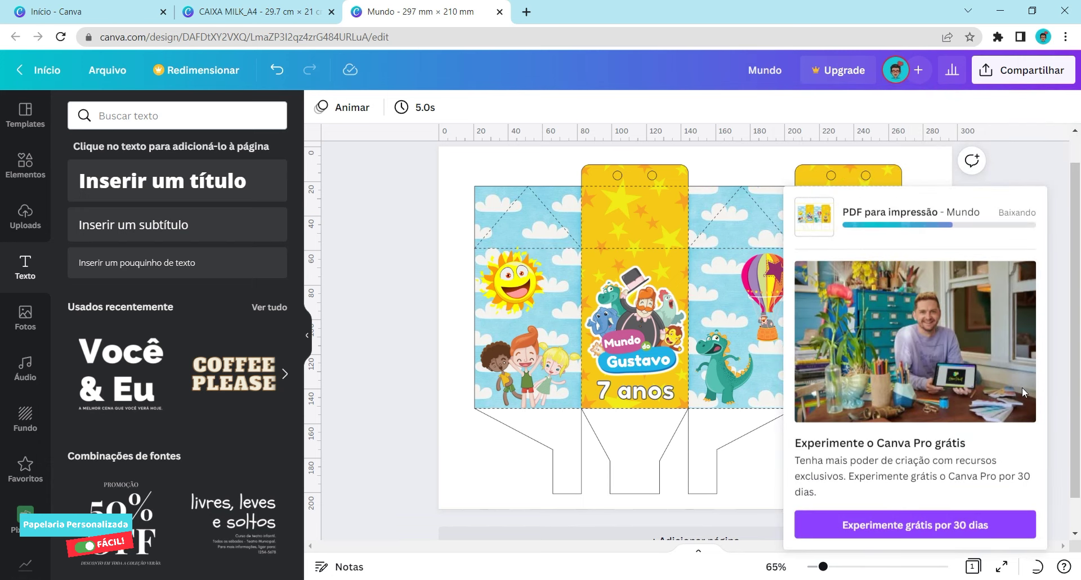
pyautogui.write('Mundo do Gustavo - 7 anos')
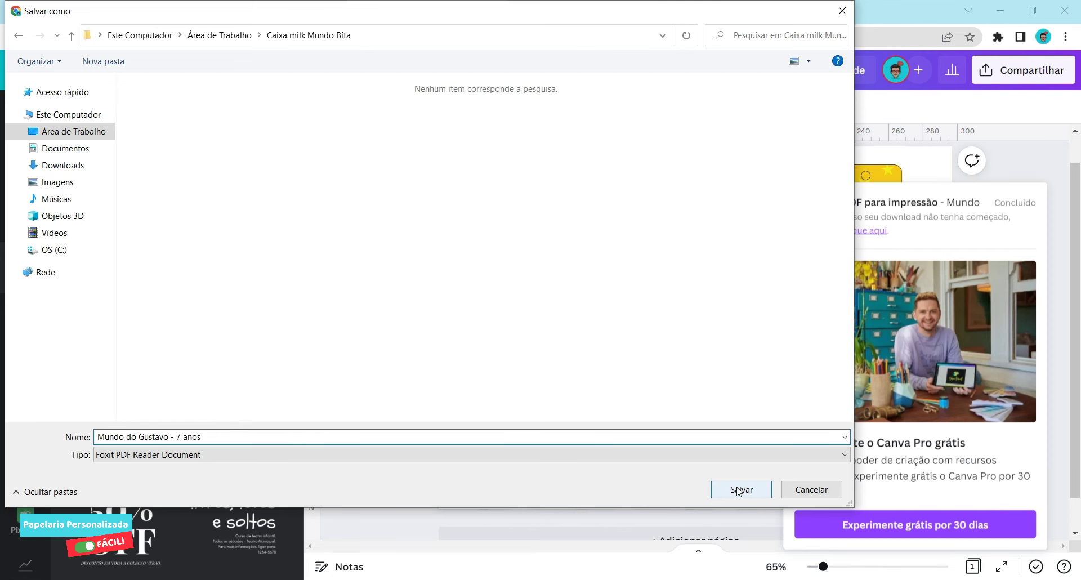
pyautogui.click(738, 490)
# - Show the downloaded PDF in its folder and open it in Foxit PDF Reader to check the finished box
pyautogui.click(148, 560)
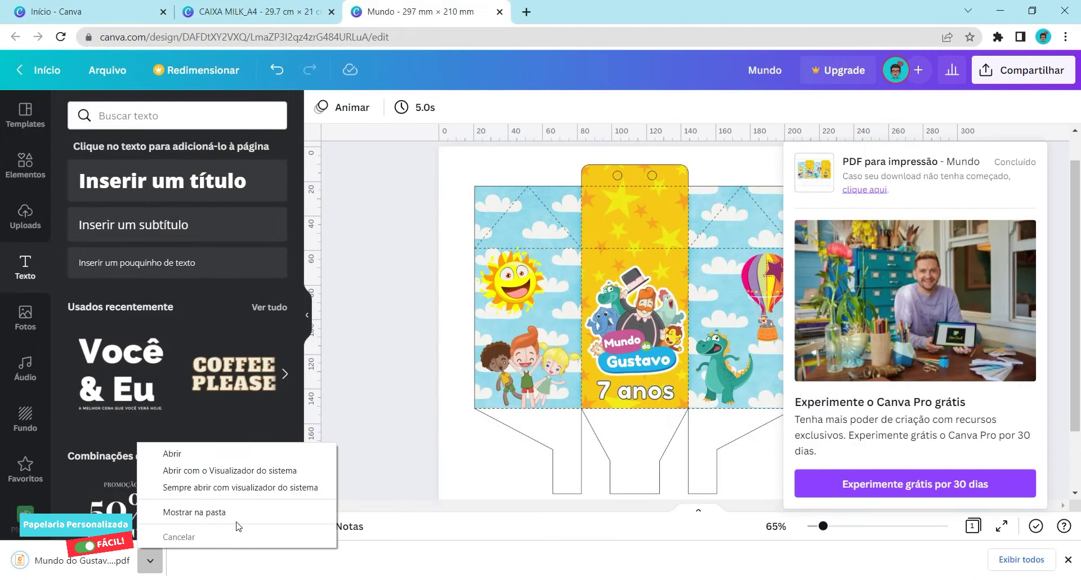
pyautogui.click(169, 512)
pyautogui.doubleClick(647, 194)
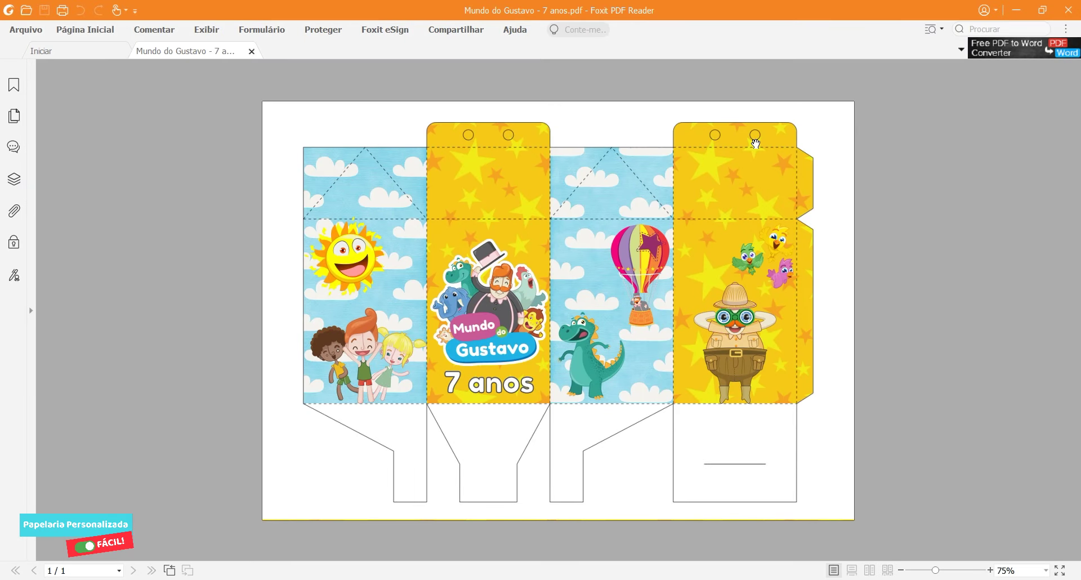